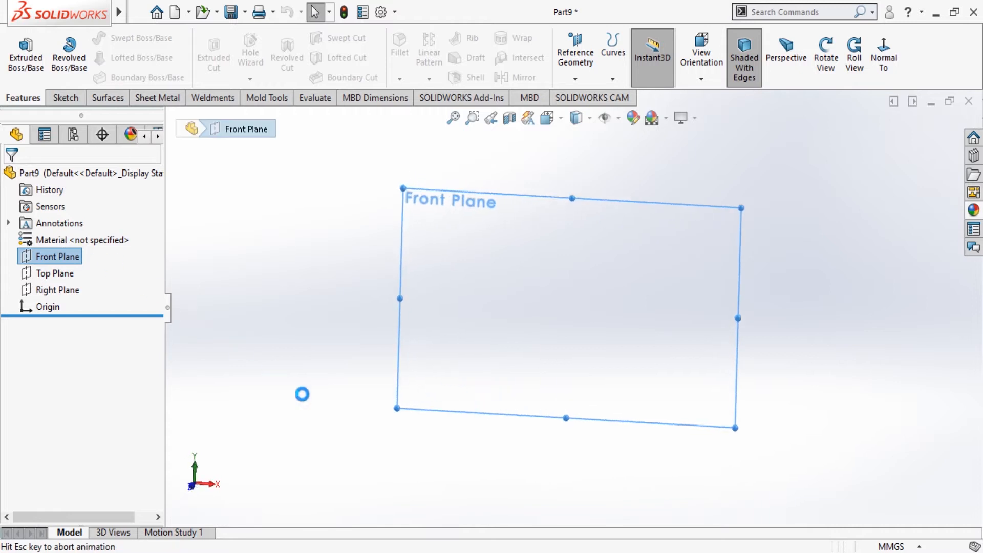
# Step: Sketch two concentric circles centred on the origin of the Front Plane, with radii of about 62 mm and 44 mm
pyautogui.click(128, 40)
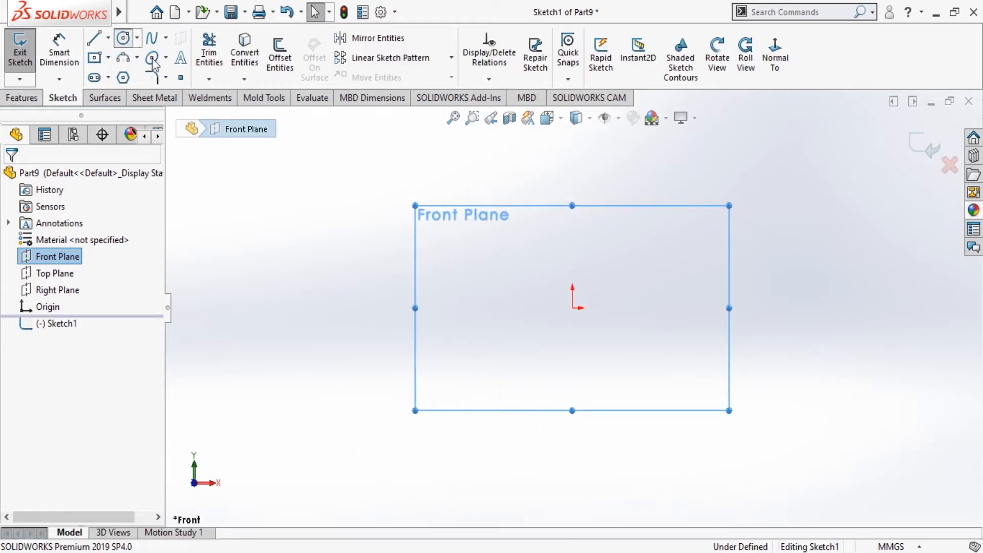
pyautogui.click(572, 308)
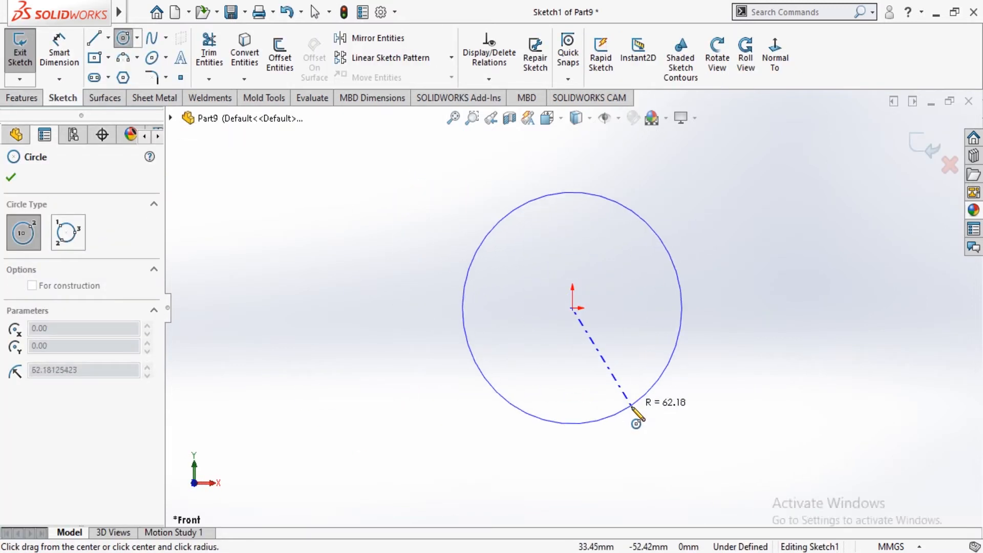
pyautogui.click(631, 399)
pyautogui.click(572, 308)
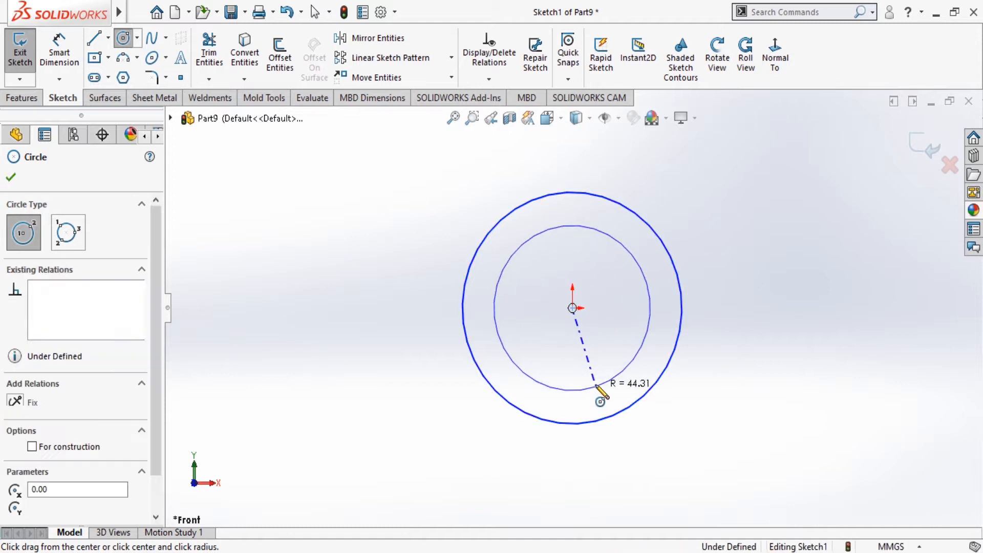
pyautogui.click(589, 385)
pyautogui.click(11, 176)
# Step: Dimension the outer circle to a 50 mm diameter and the inner circle to a 30 mm diameter
pyautogui.click(59, 51)
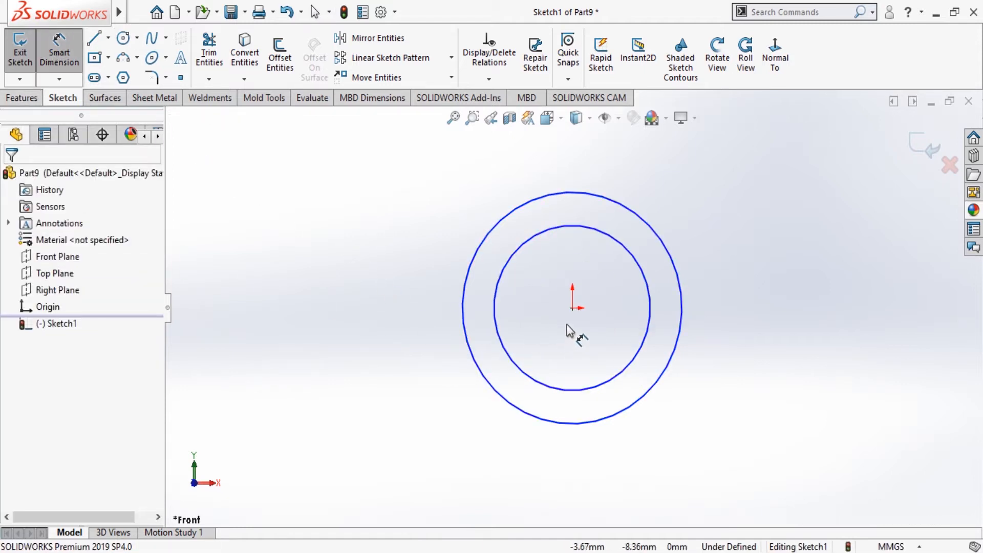
pyautogui.click(468, 287)
pyautogui.click(325, 339)
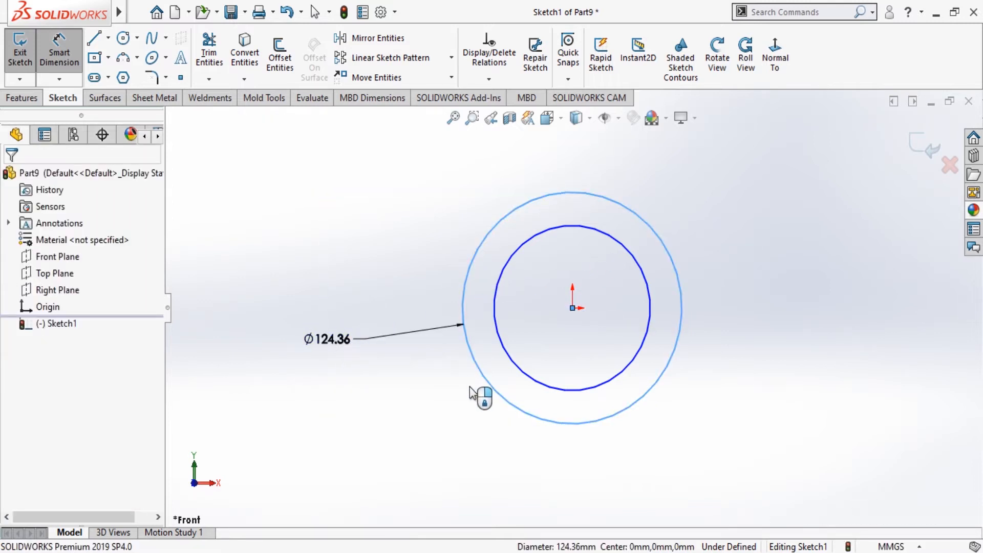
pyautogui.write('50')
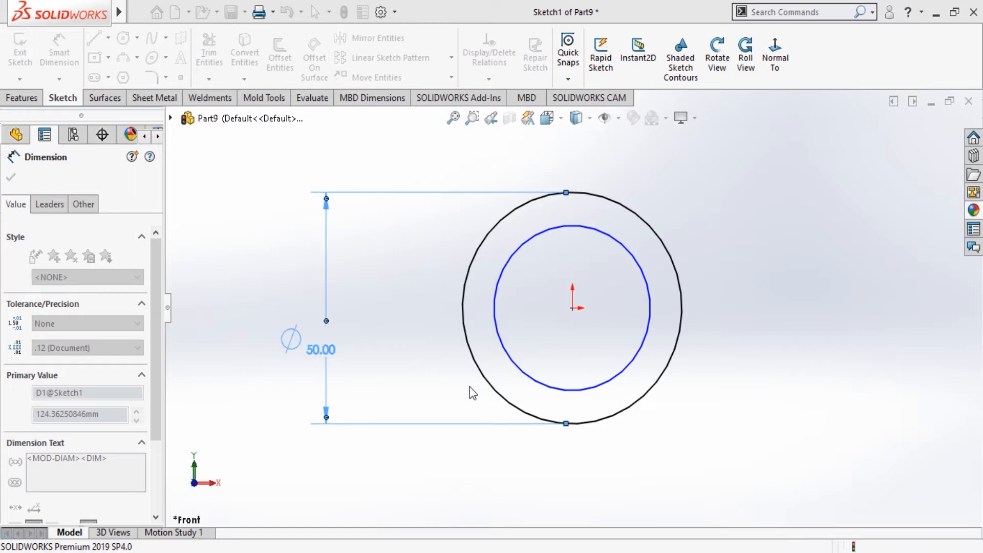
pyautogui.press('Return')
pyautogui.click(496, 312)
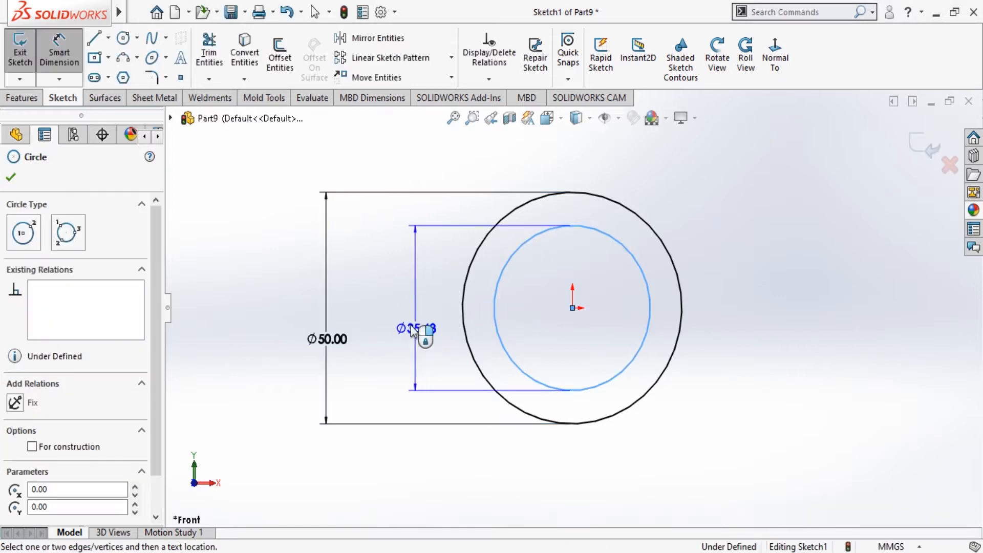
pyautogui.click(404, 323)
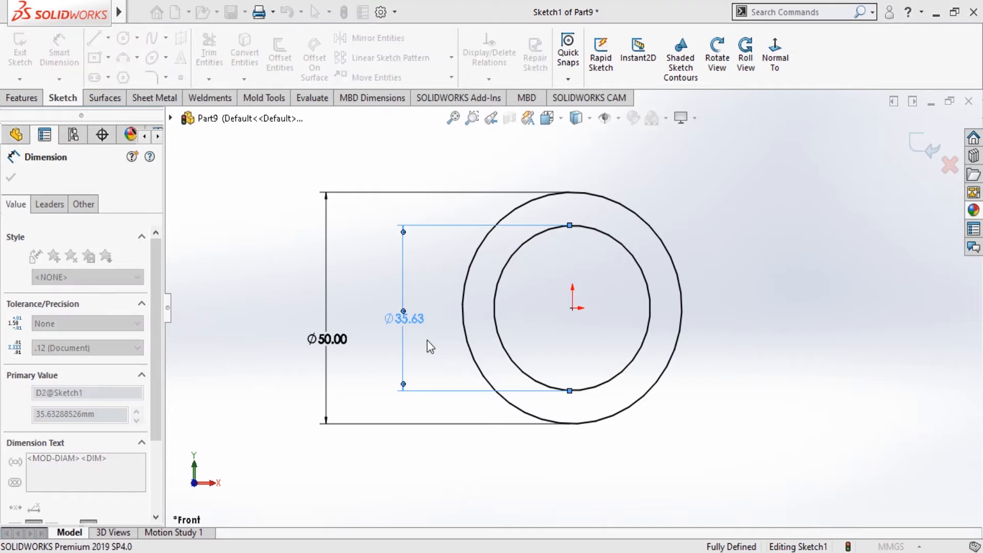
pyautogui.write('30')
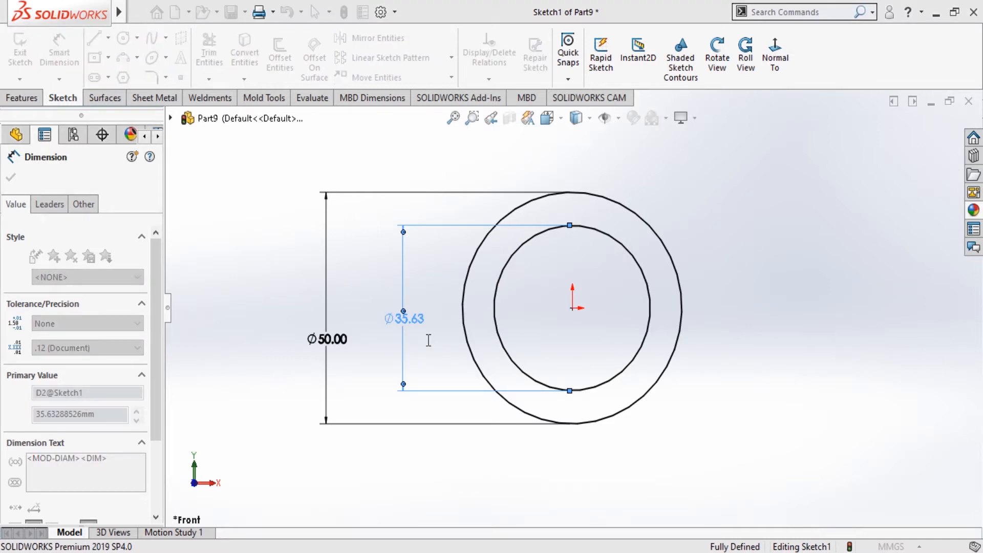
pyautogui.press('Return')
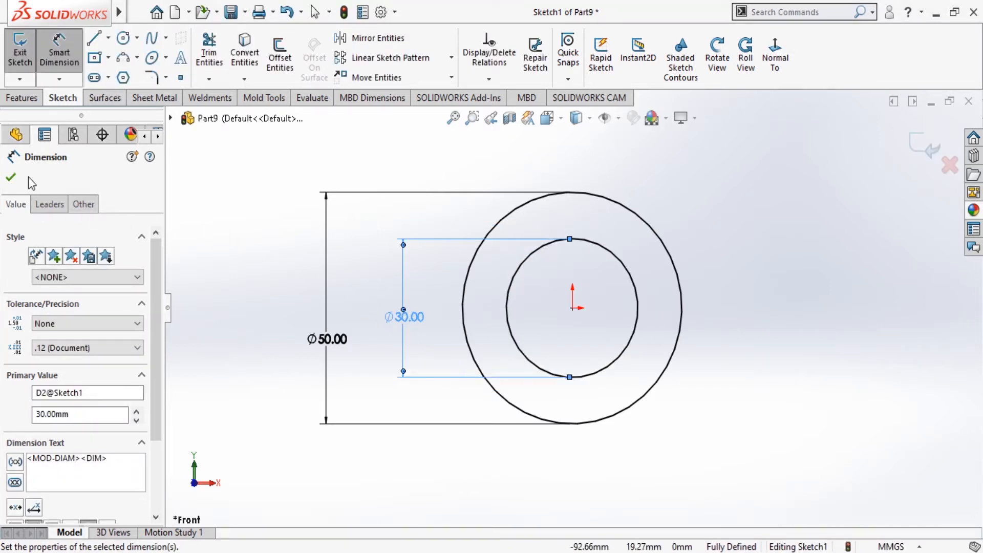
pyautogui.click(10, 180)
# Step: Extrude the ring profile as a boss with a blind depth of 80 mm
pyautogui.click(22, 97)
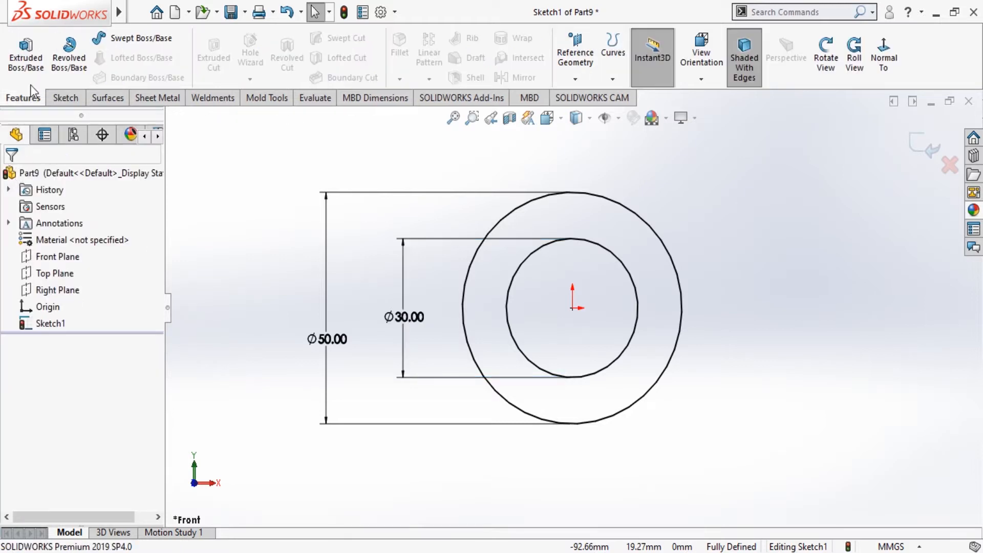
pyautogui.click(26, 52)
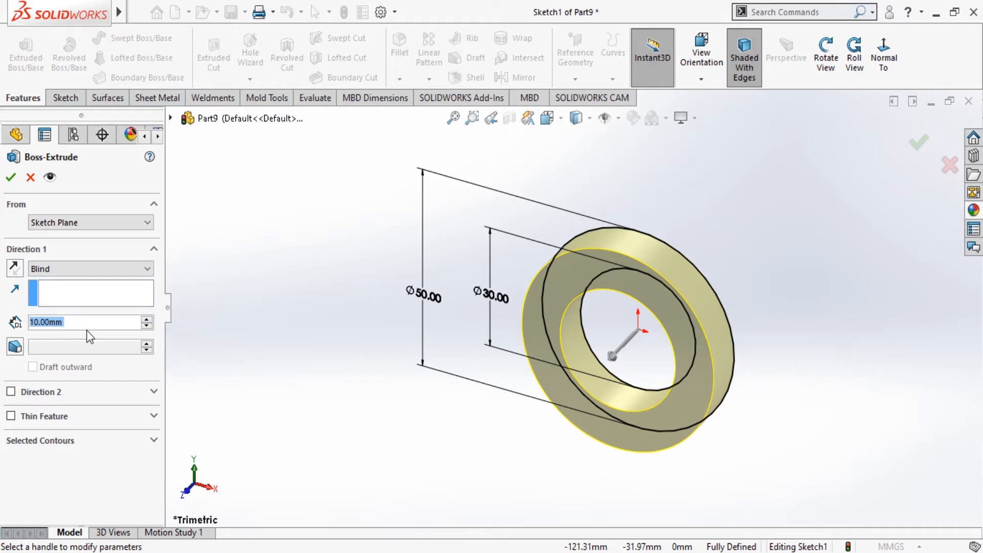
pyautogui.write('80')
pyautogui.press('Return')
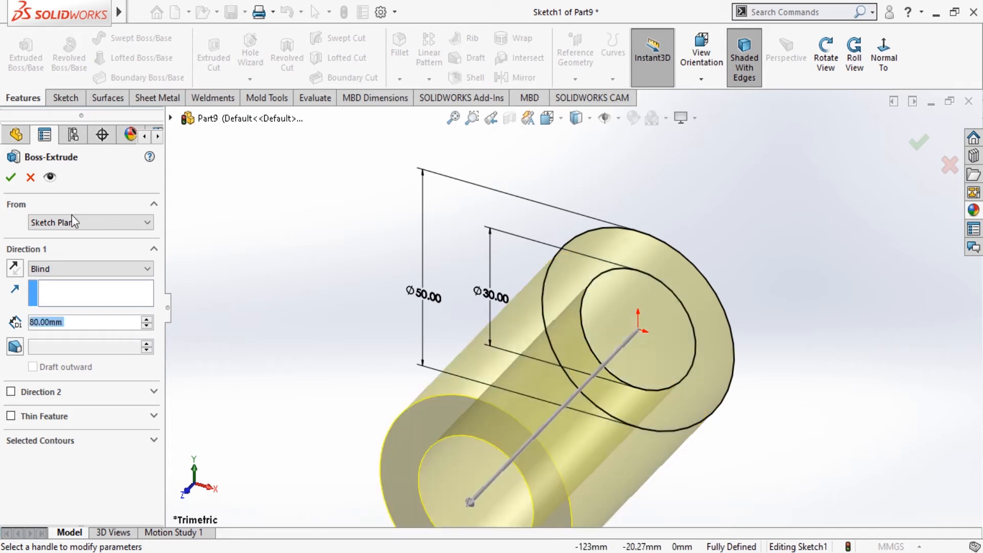
pyautogui.click(13, 178)
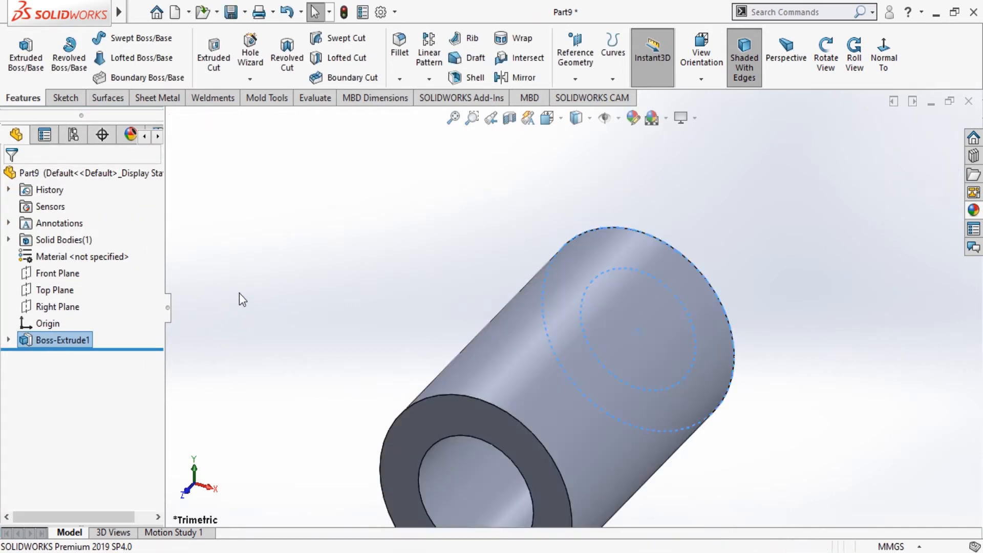
# Step: On the Right Plane, sketch two concentric circles above the tube near its origin end, about 34 mm and 21 mm in diameter
pyautogui.press('f')
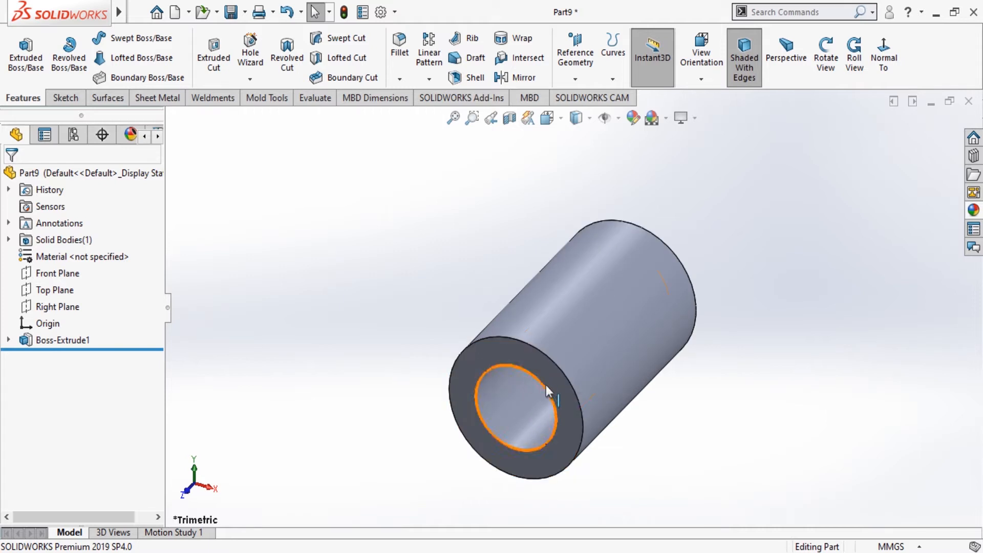
pyautogui.click(57, 307)
pyautogui.click(74, 282)
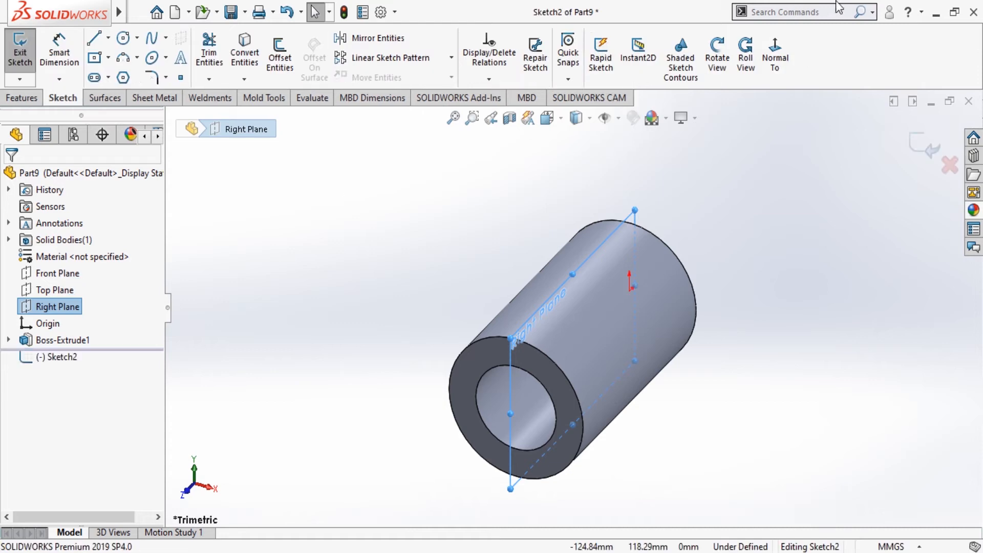
pyautogui.click(774, 50)
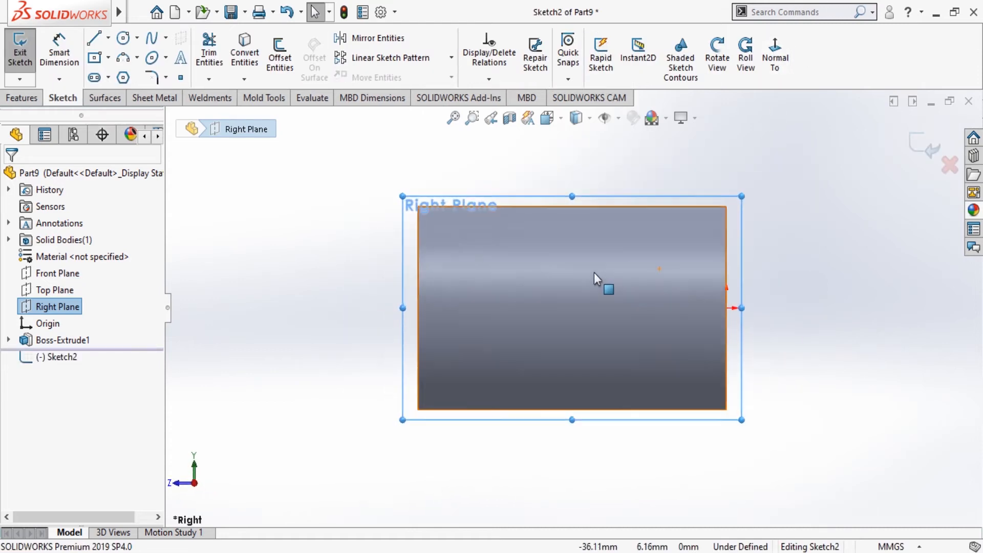
pyautogui.scroll(2, 594, 272)
pyautogui.scroll(-2, 703, 211)
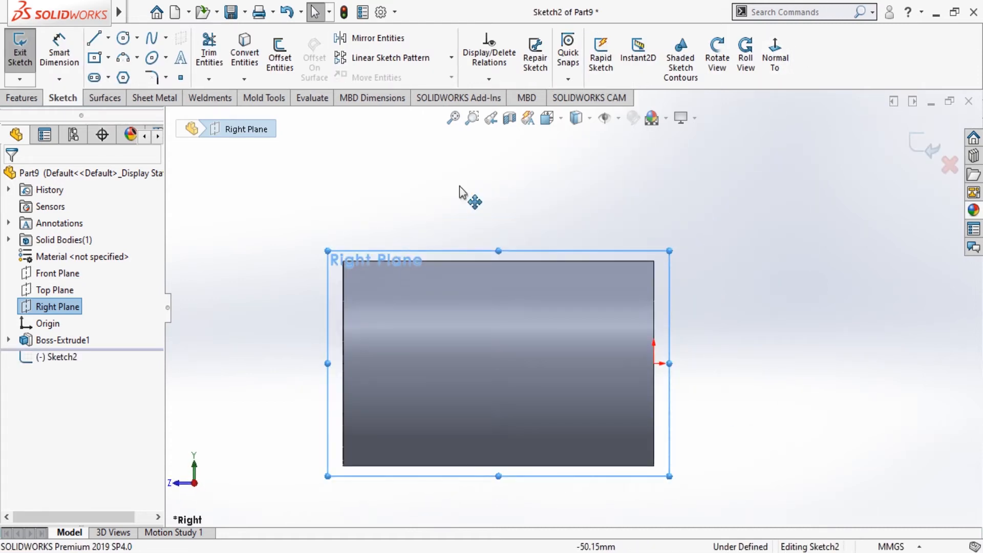
pyautogui.click(122, 39)
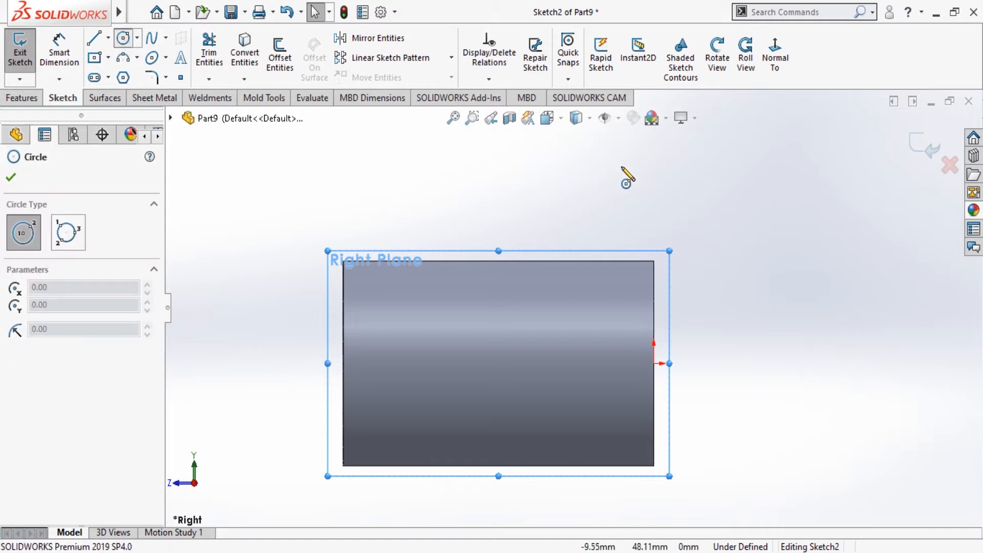
pyautogui.click(654, 206)
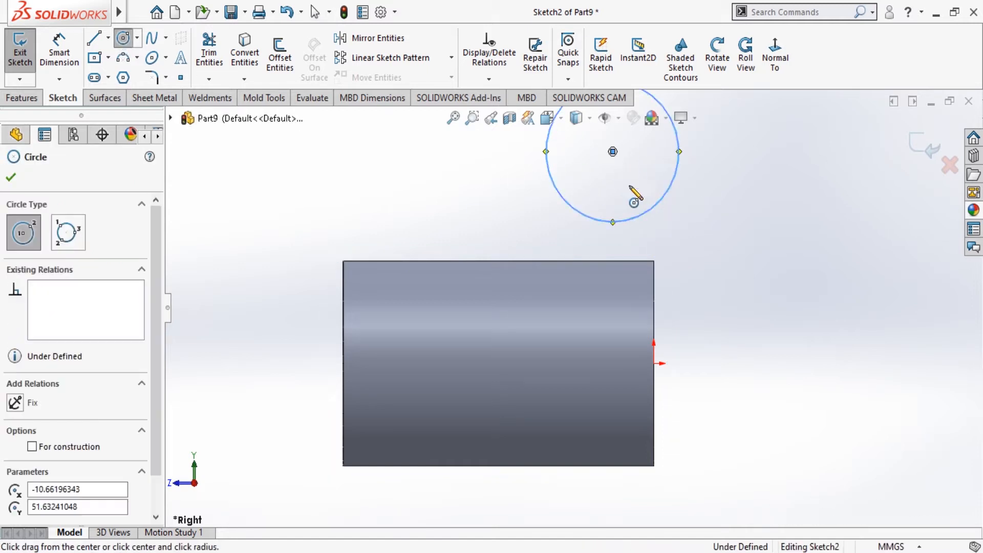
pyautogui.click(613, 151)
pyautogui.click(633, 187)
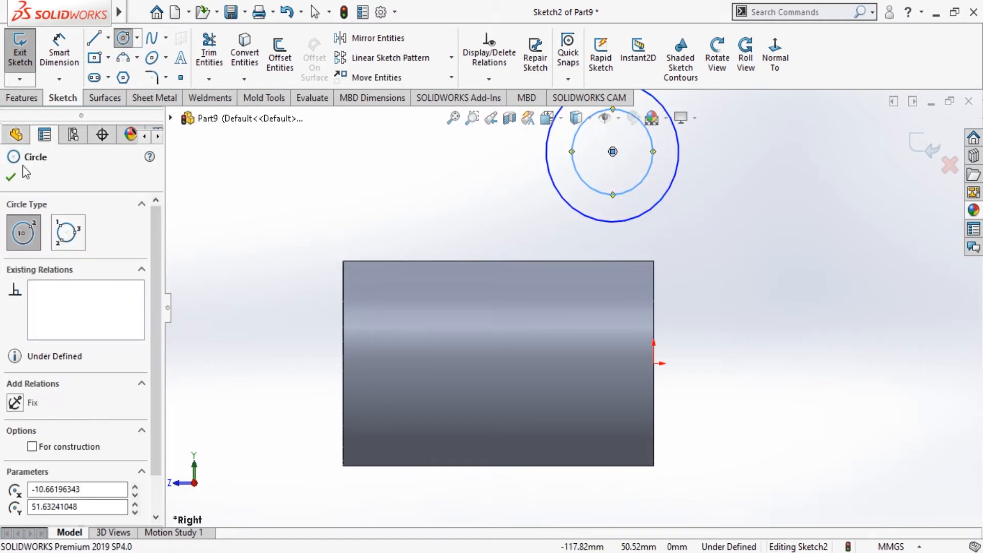
pyautogui.click(11, 178)
# Step: Dimension the new outer circle to a 40 mm diameter and the new inner circle to a 20 mm diameter
pyautogui.click(59, 49)
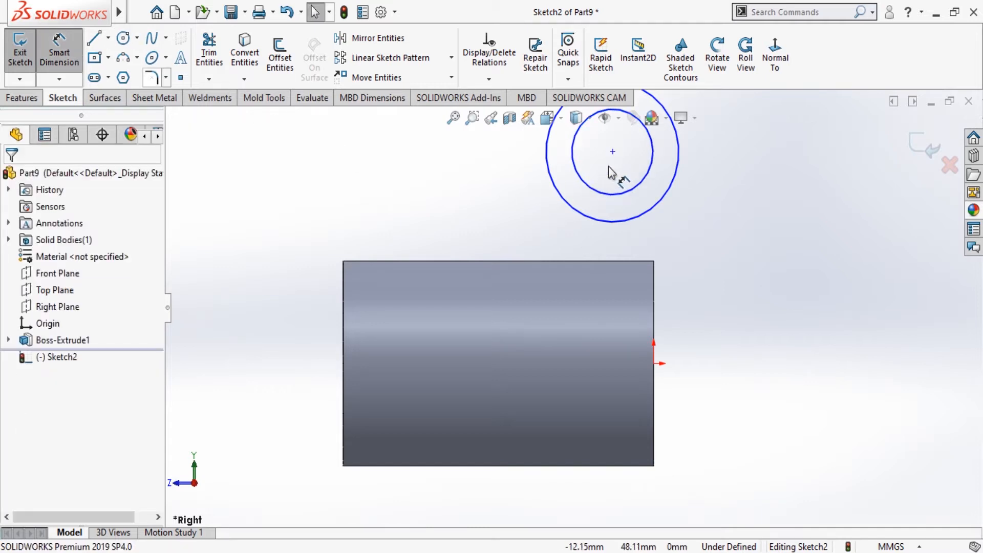
pyautogui.click(679, 164)
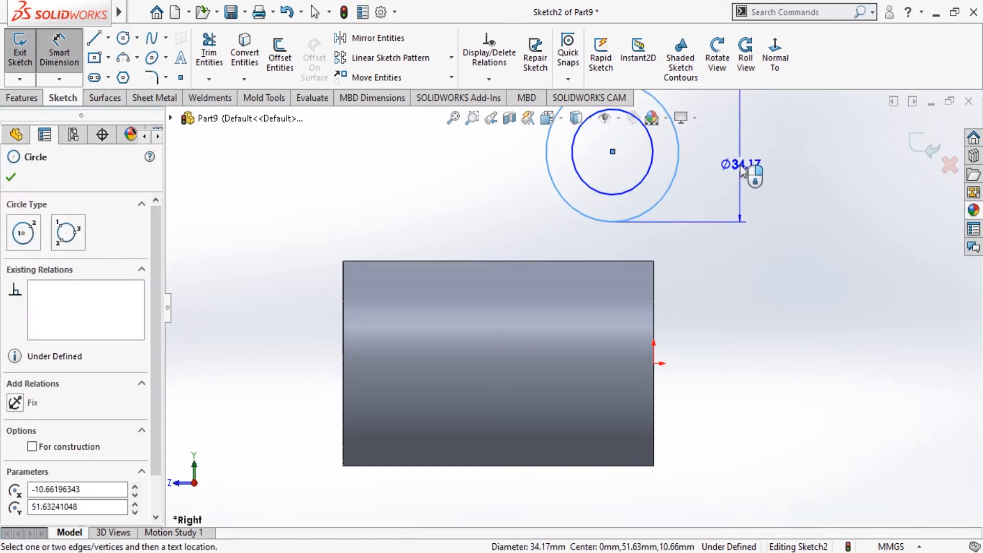
pyautogui.click(737, 168)
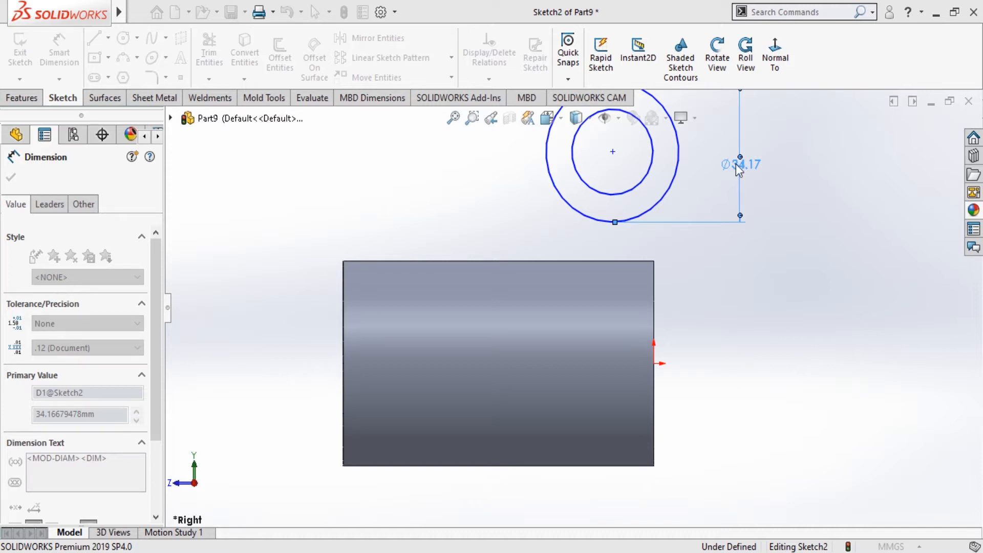
pyautogui.write('40')
pyautogui.press('Return')
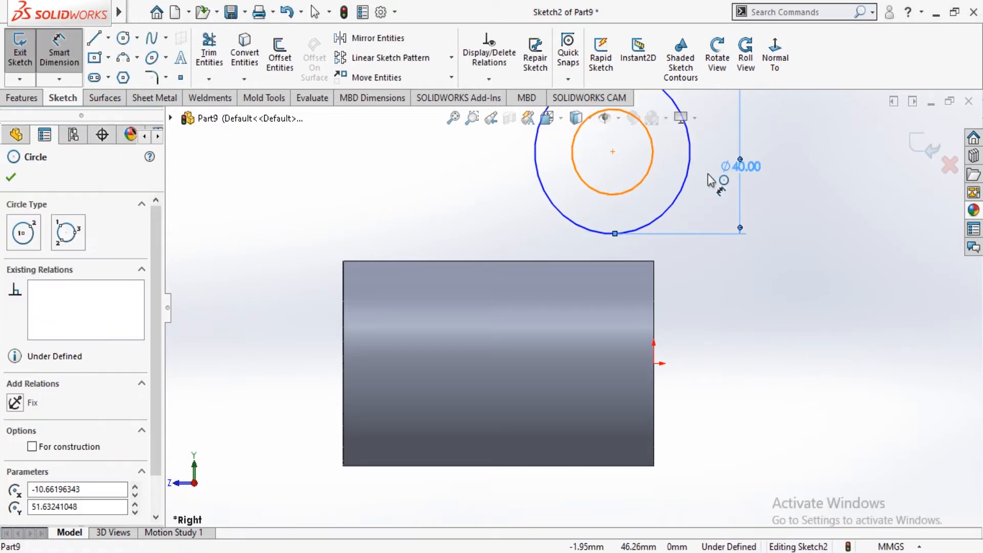
pyautogui.click(707, 170)
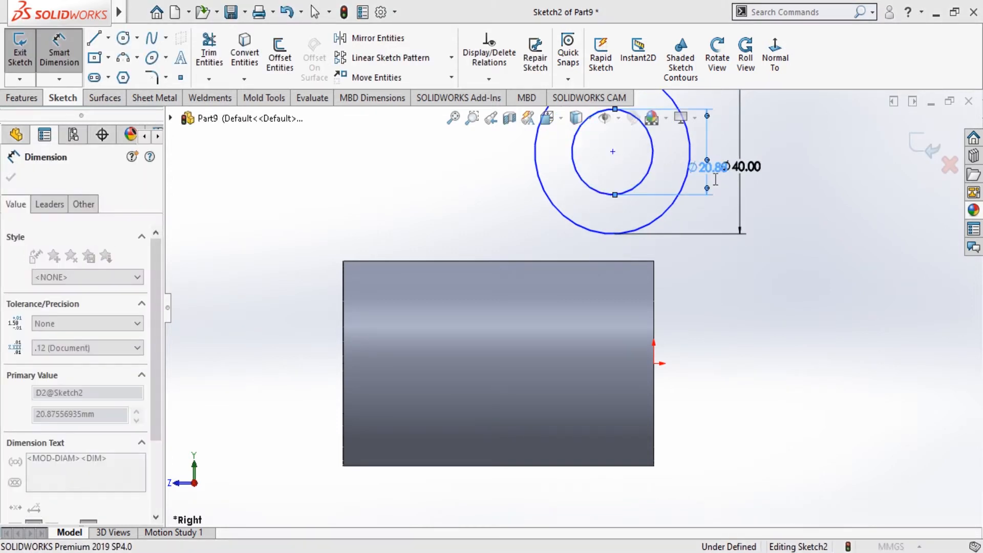
pyautogui.write('20')
pyautogui.press('Return')
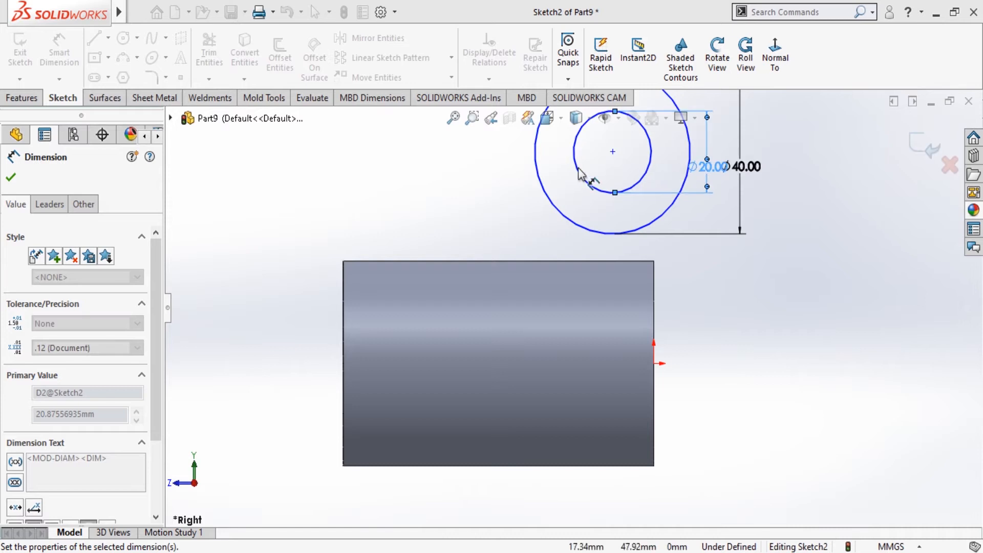
pyautogui.press('Escape')
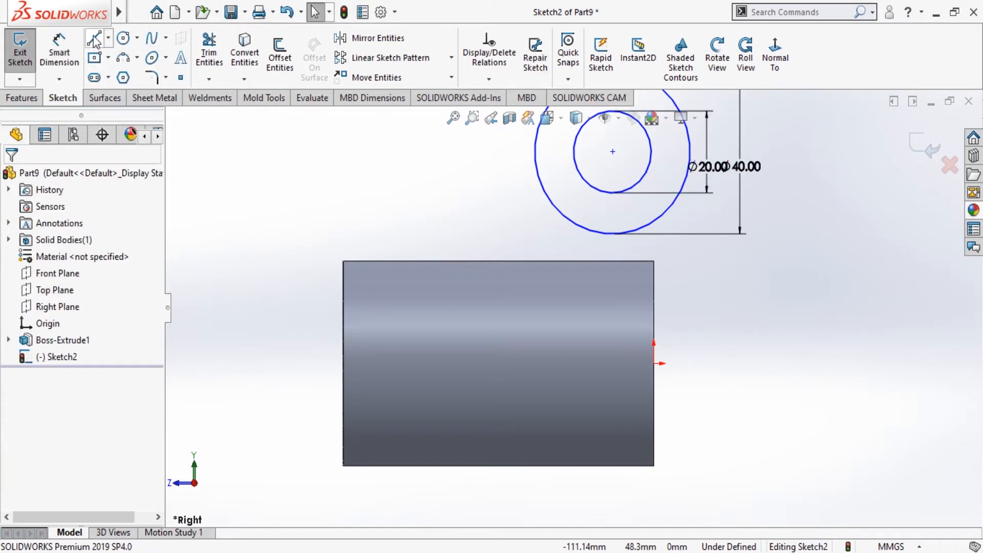
# Step: Draw a line about 28 mm long from the outer circle's quadrant point to the tube's upper corner at the origin end
pyautogui.press('l')
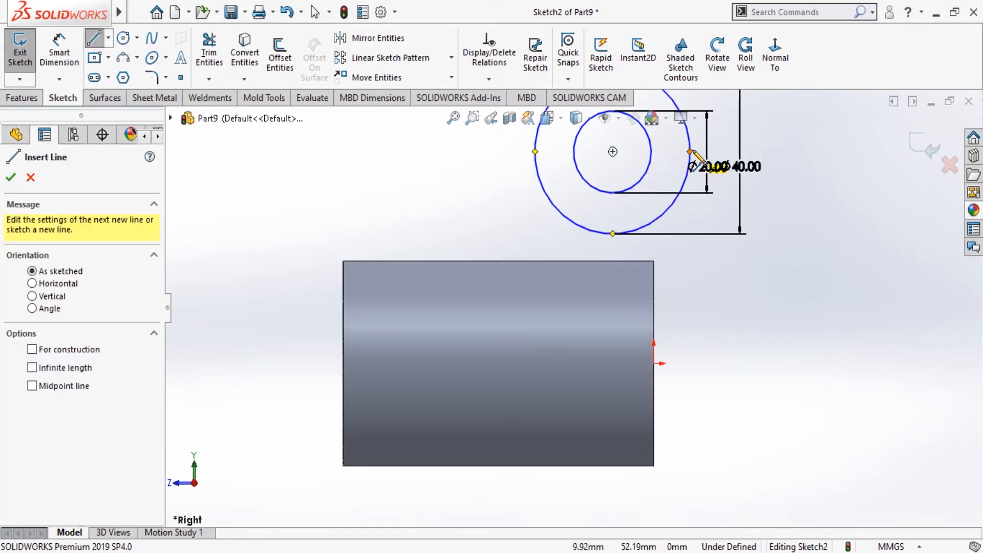
pyautogui.click(690, 155)
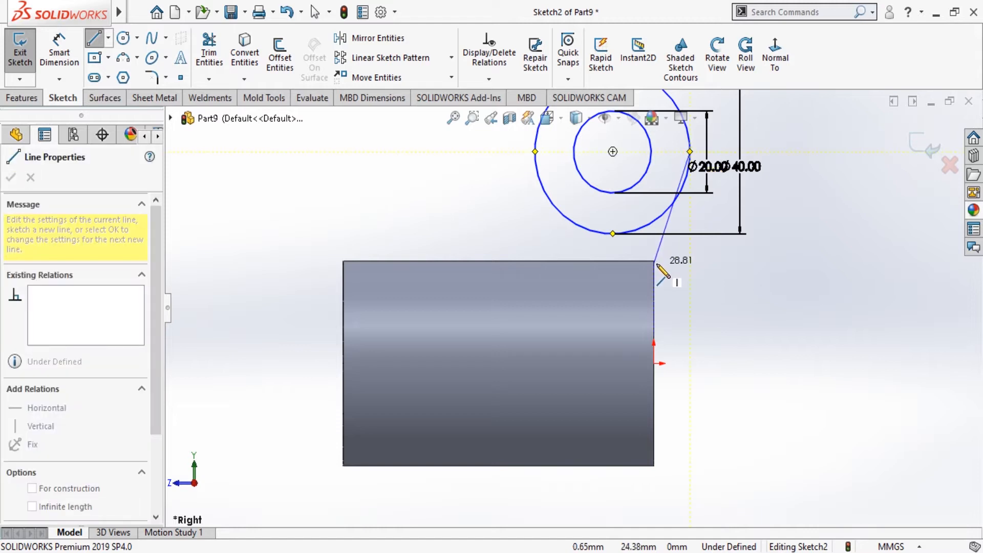
pyautogui.click(654, 261)
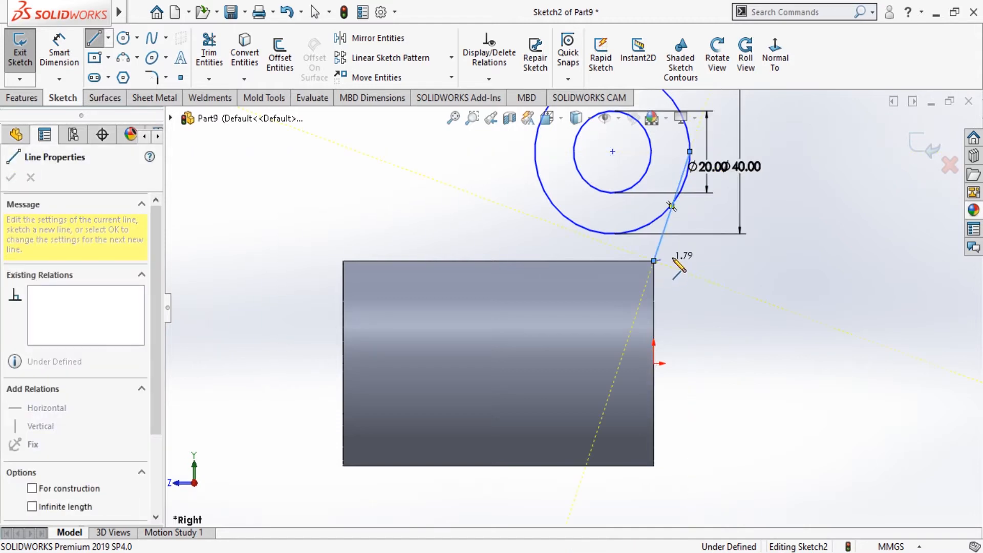
pyautogui.press('Escape')
pyautogui.press('Escape')
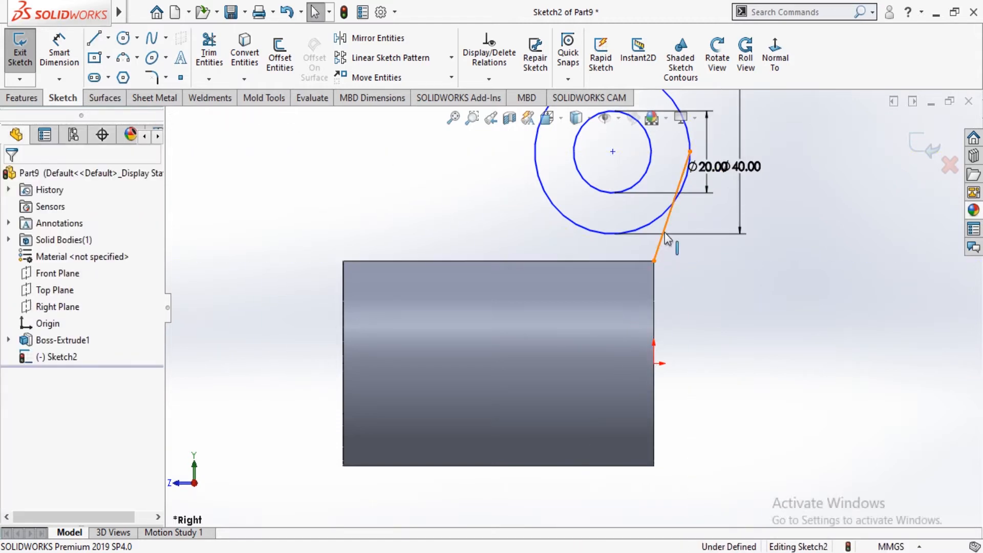
# Step: Apply a Vertical relation to the line joining the outer circle and the tube's corner
pyautogui.click(666, 236)
pyautogui.click(40, 355)
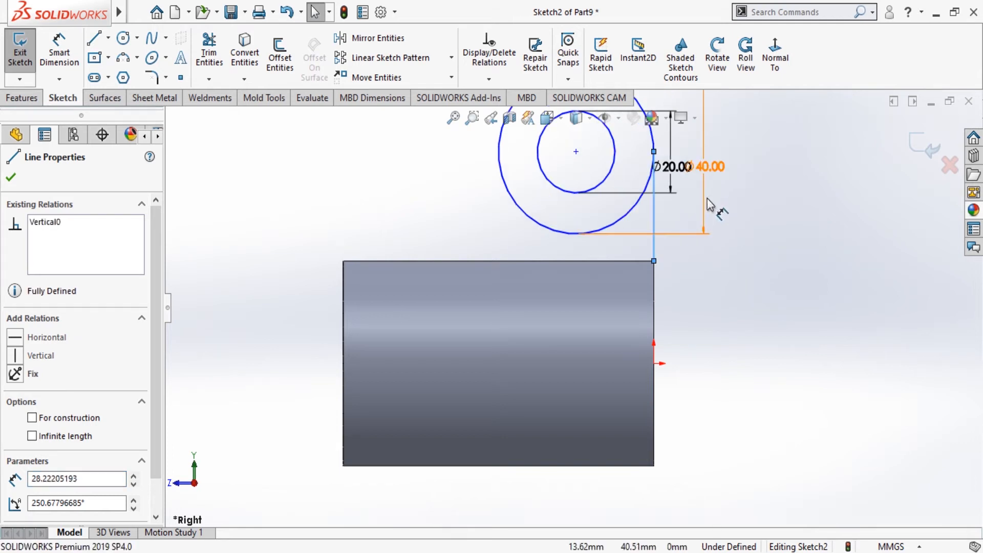
pyautogui.click(11, 178)
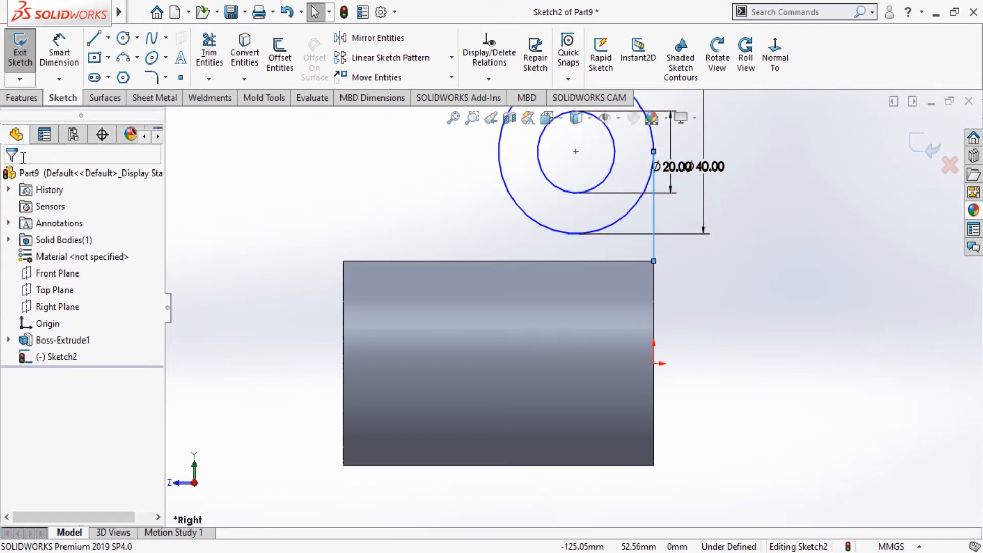
# Step: Dimension the vertical distance between the concentric circles' centre and the origin as 37 mm
pyautogui.click(59, 51)
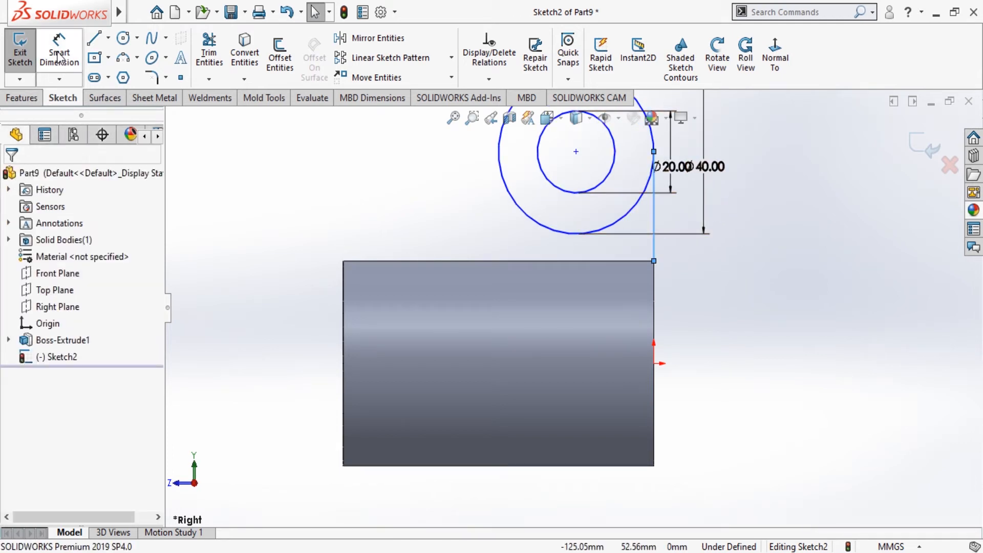
pyautogui.click(577, 152)
pyautogui.click(654, 364)
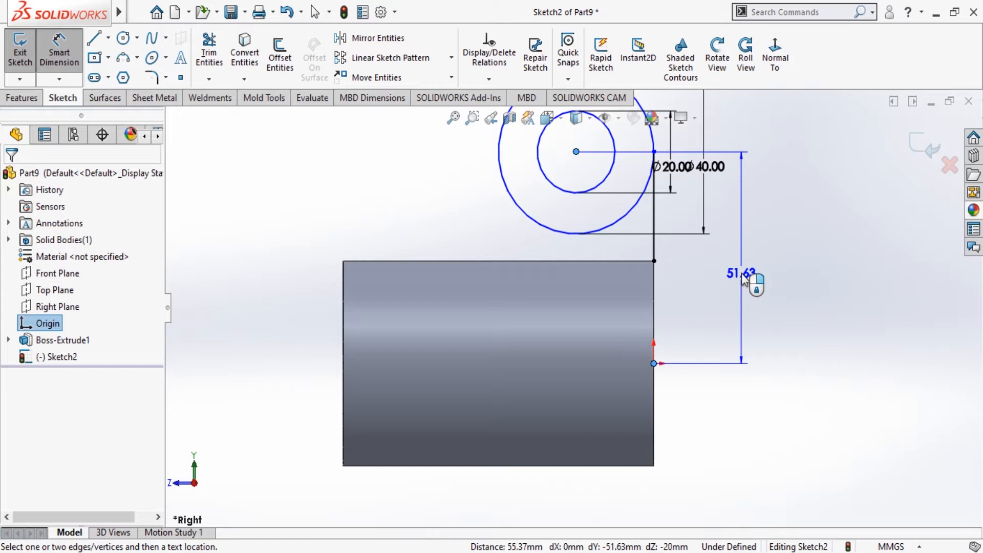
pyautogui.click(744, 277)
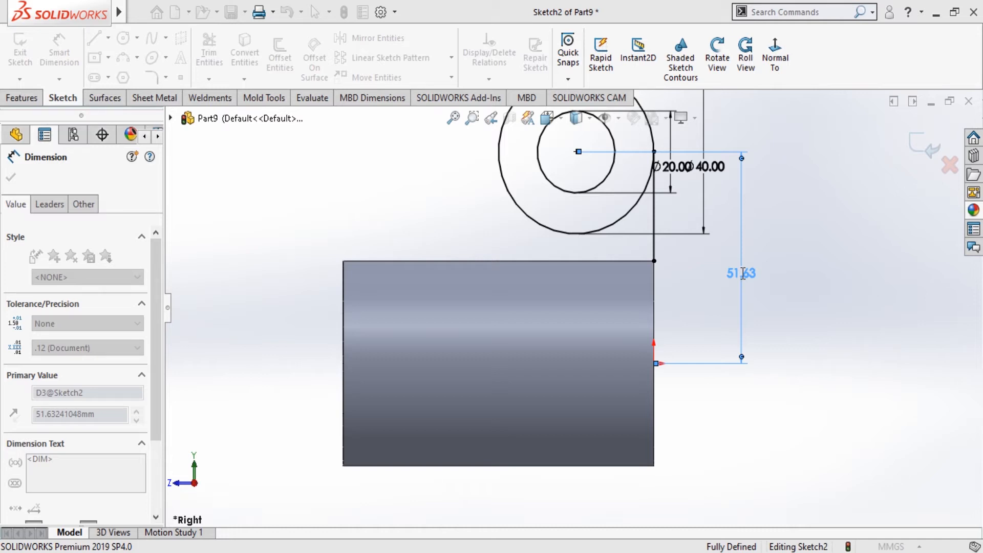
pyautogui.write('37')
pyautogui.press('Return')
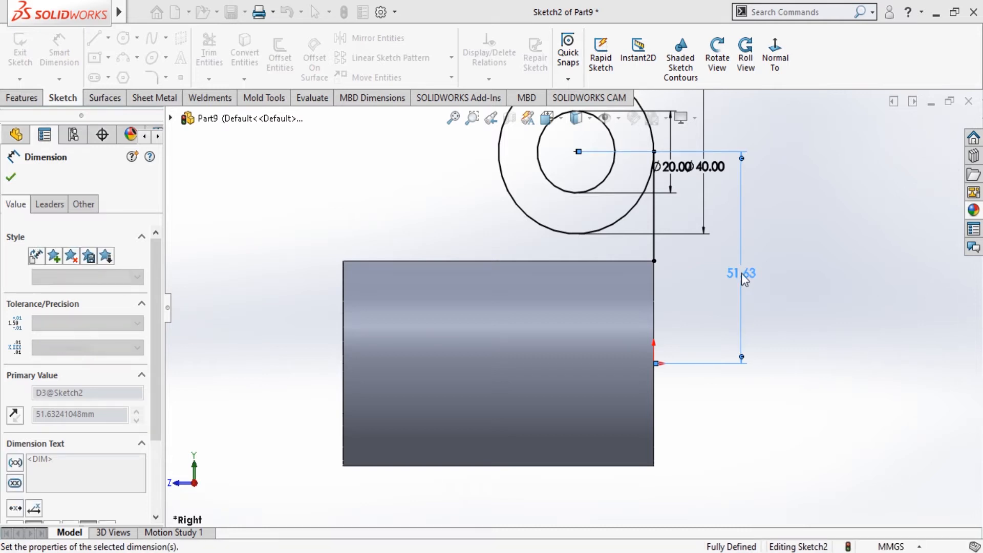
pyautogui.click(10, 178)
# Step: Draw three connected lines from the outer circle's far quadrant: 20 mm down, across to the tube's origin end, and up to the opposite quadrant
pyautogui.click(95, 41)
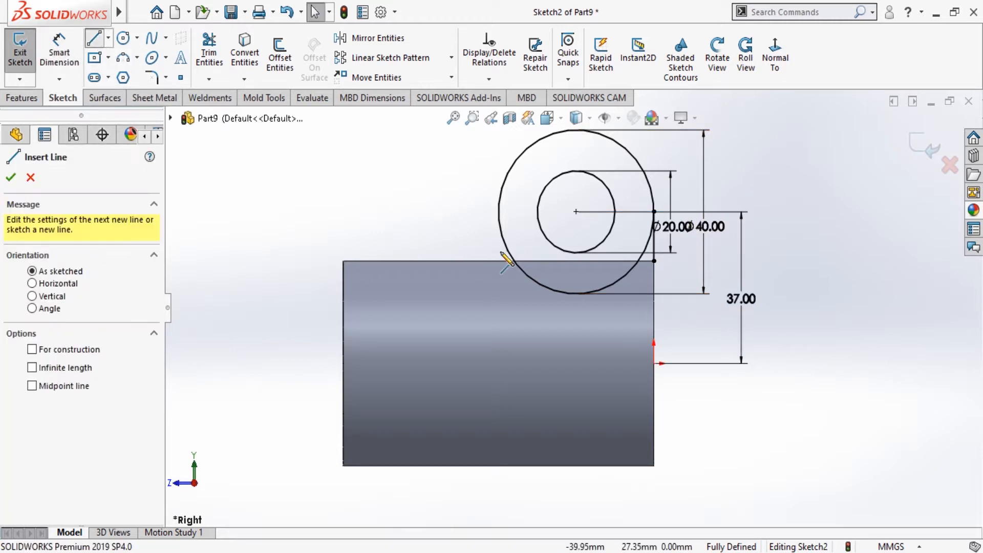
pyautogui.click(498, 211)
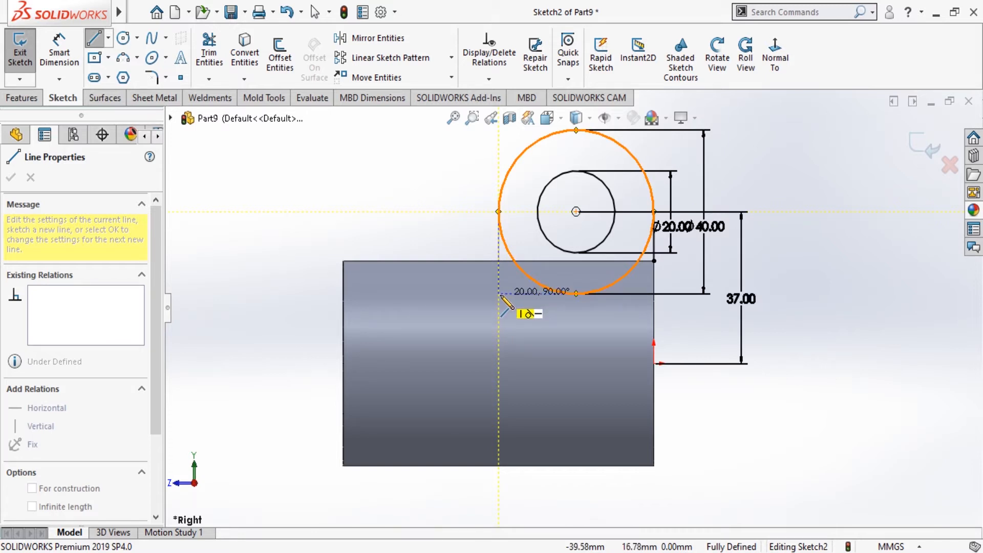
pyautogui.click(499, 293)
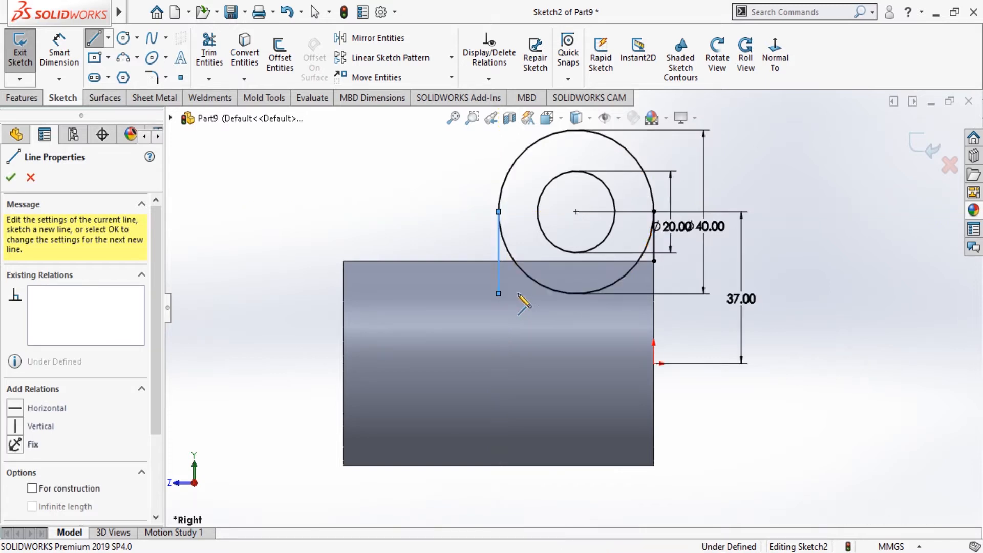
pyautogui.click(654, 293)
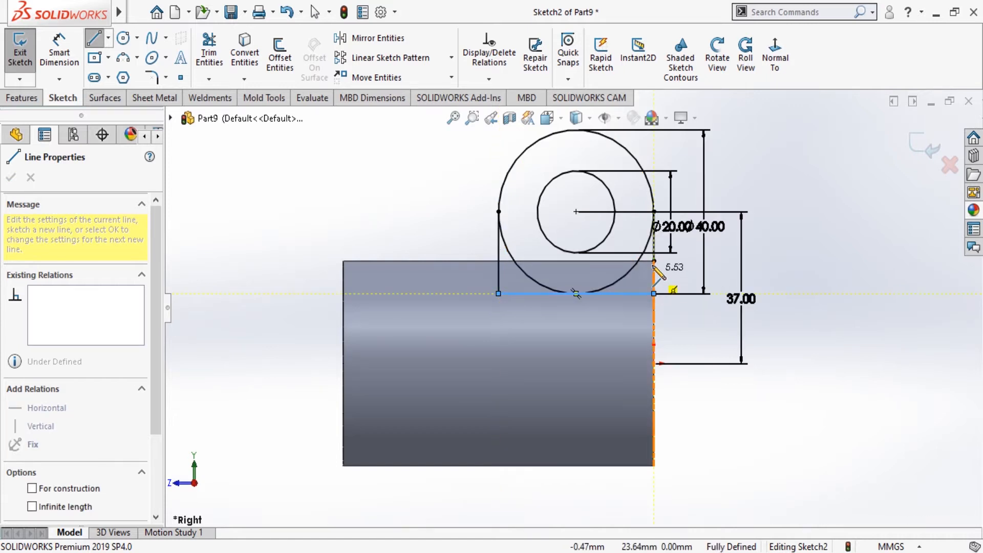
pyautogui.doubleClick(654, 212)
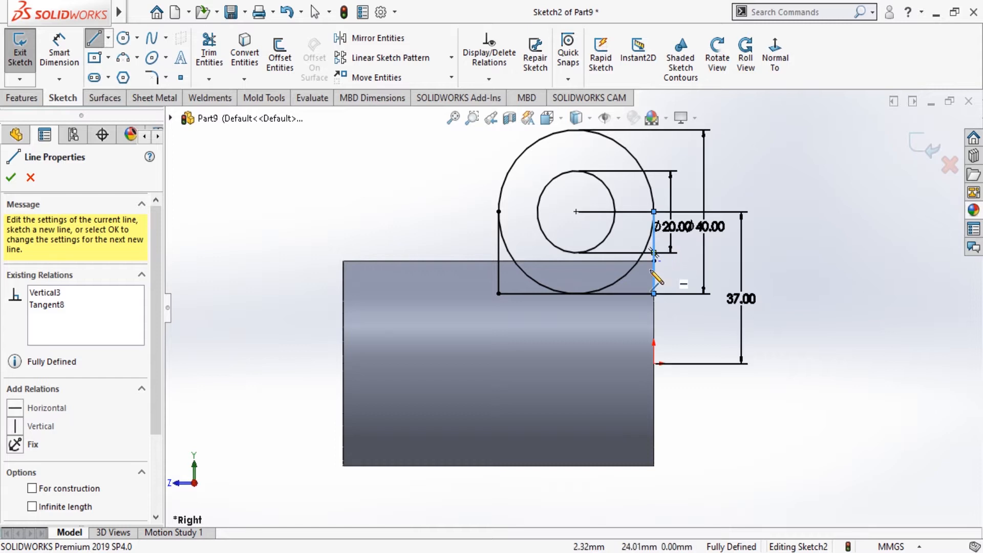
pyautogui.click(11, 179)
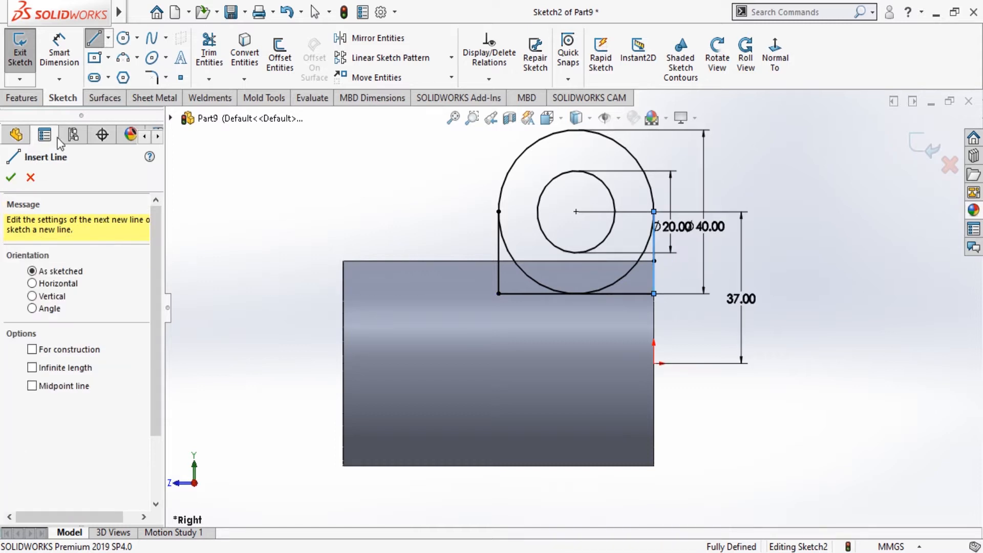
pyautogui.click(11, 178)
# Step: Trim away the lower half of the outer circle to leave an arch-shaped lug outline around the hole
pyautogui.click(210, 56)
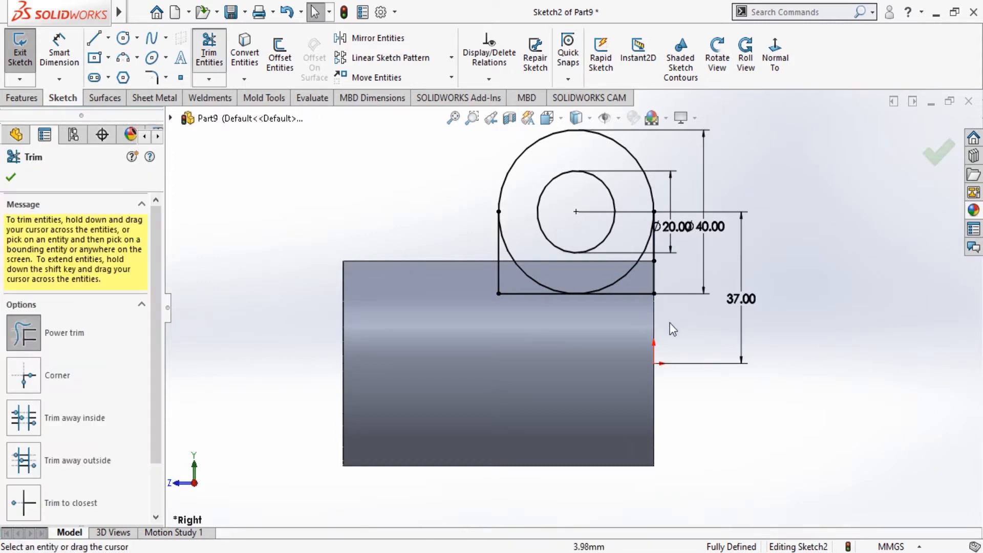
pyautogui.moveTo(638, 278); pyautogui.dragTo(575, 275)
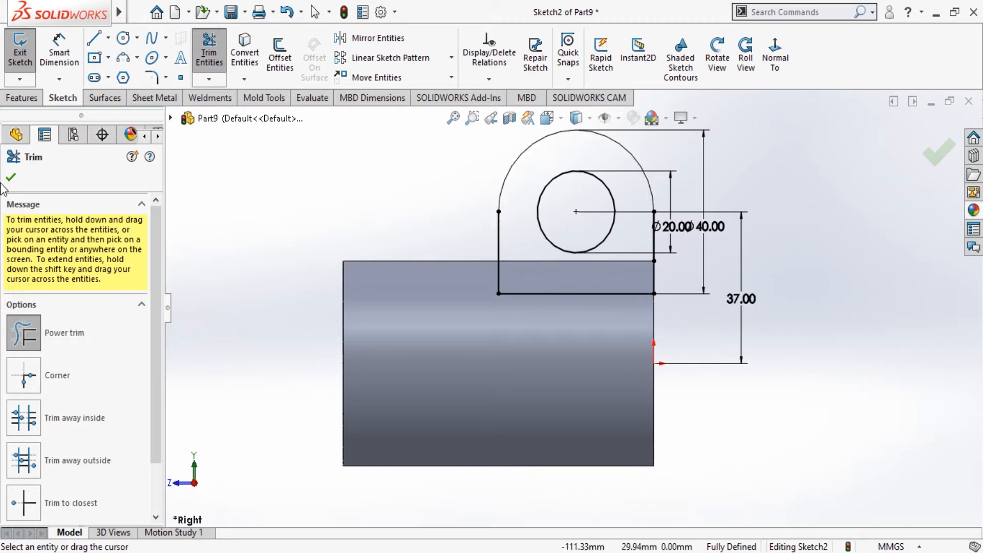
pyautogui.click(11, 178)
# Step: Extrude the lug region around the 20 mm hole as a Mid Plane boss 26 mm deep, merged with the tube
pyautogui.scroll(-1, 607, 263)
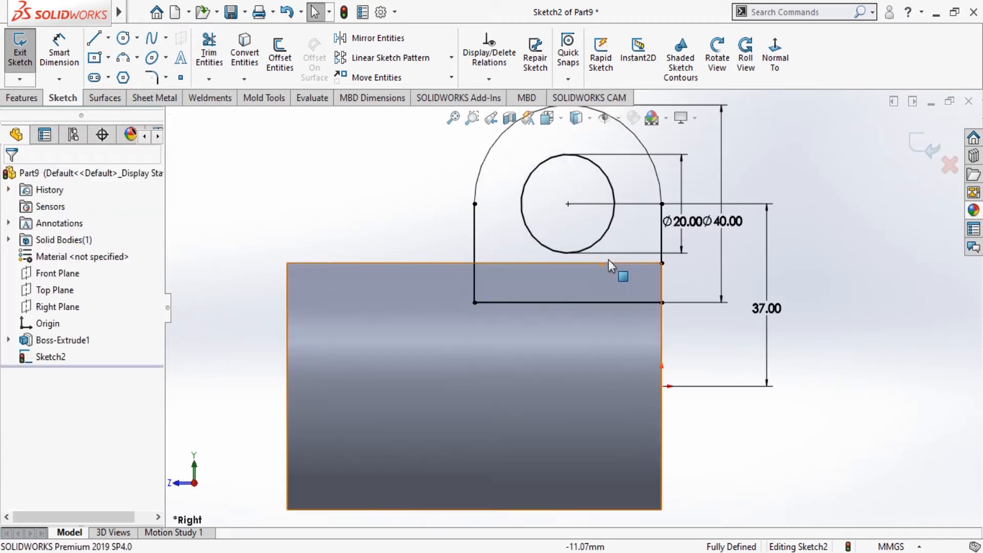
pyautogui.scroll(-1, 609, 260)
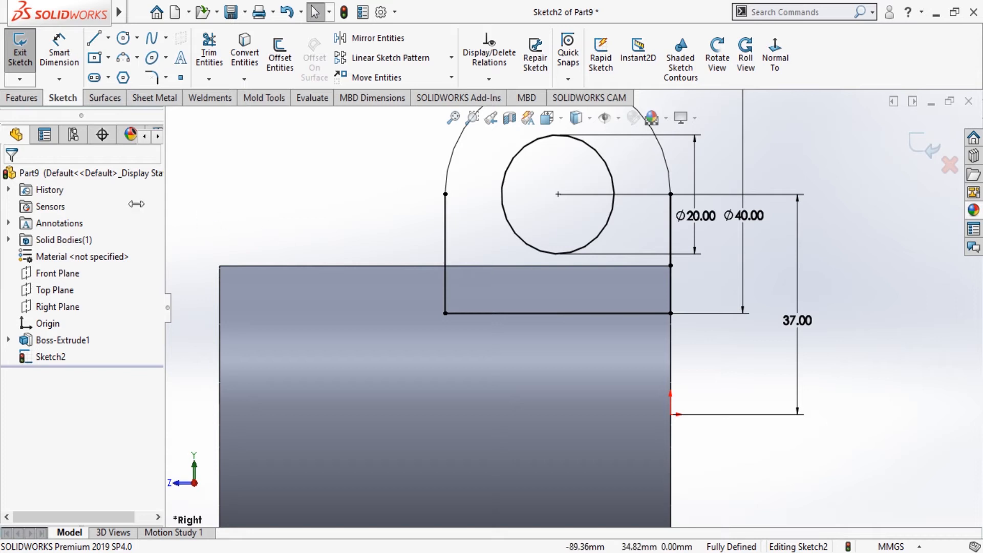
pyautogui.click(22, 97)
pyautogui.click(26, 53)
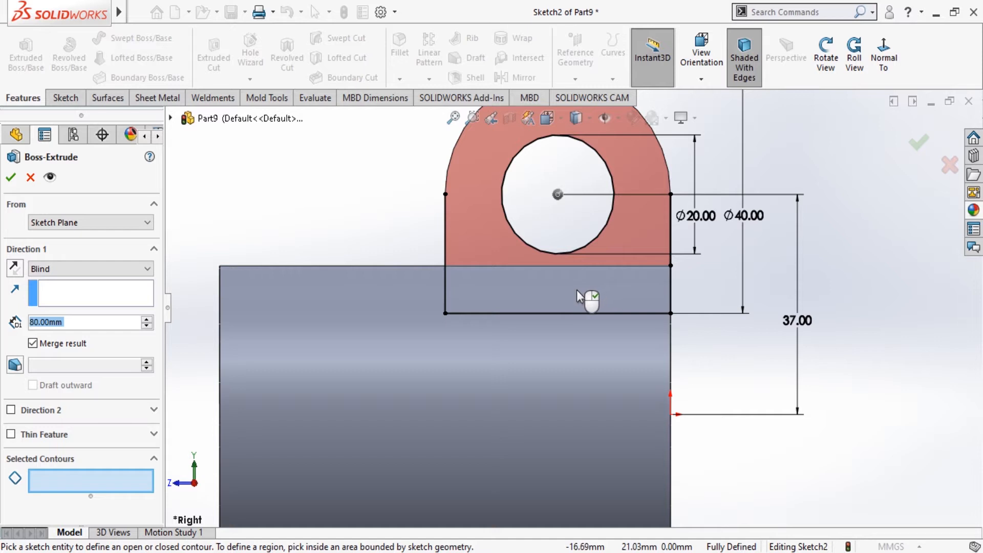
pyautogui.click(518, 297)
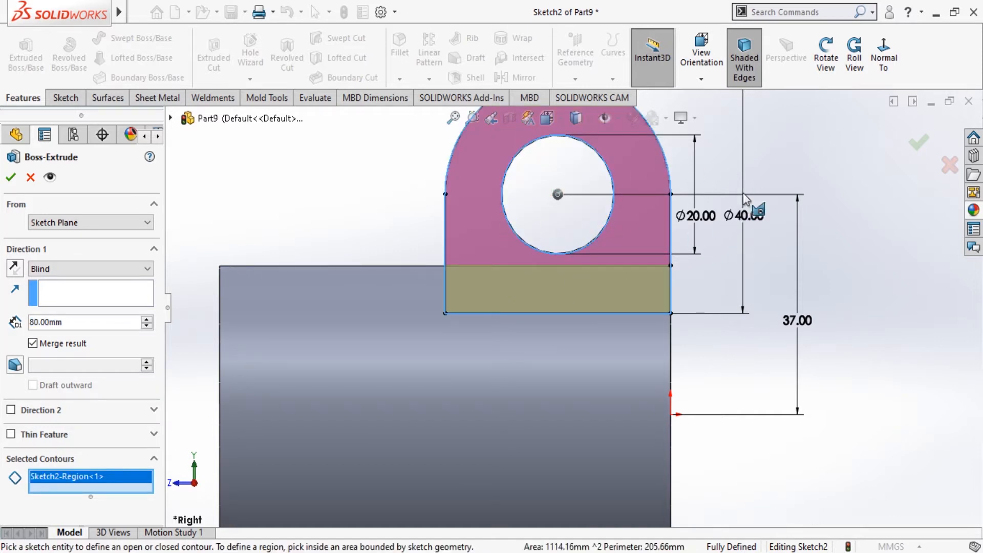
pyautogui.click(826, 56)
pyautogui.moveTo(860, 185); pyautogui.dragTo(803, 232)
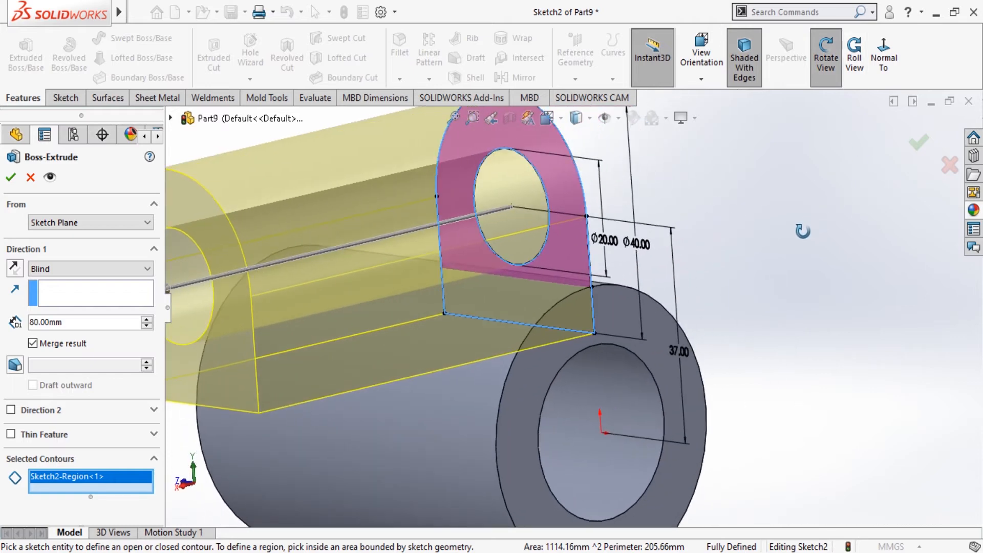
pyautogui.click(38, 271)
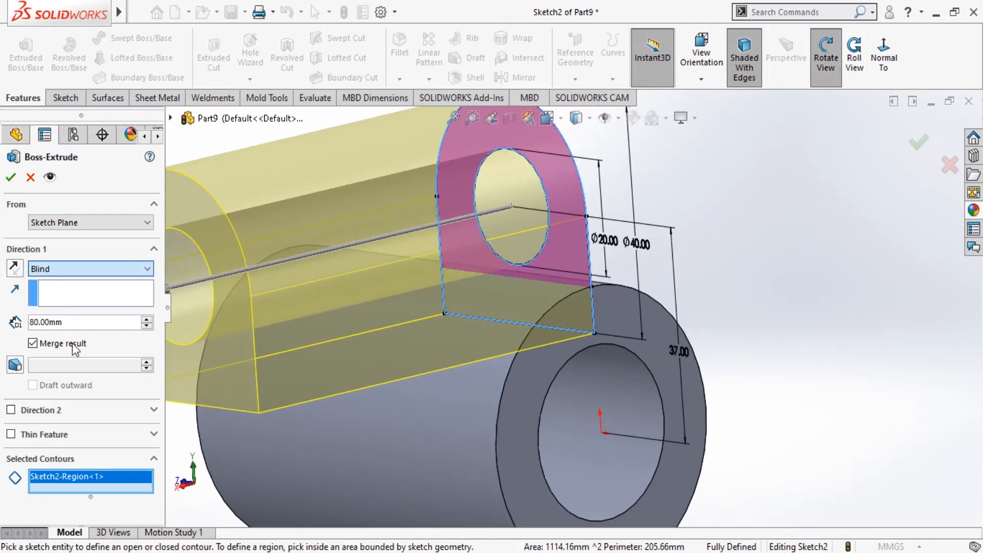
pyautogui.click(72, 347)
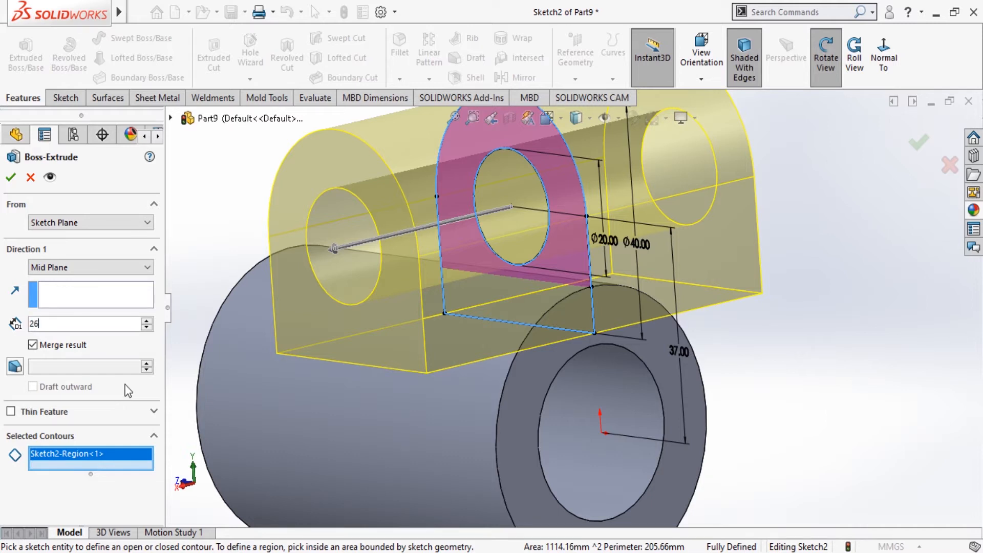
pyautogui.press('Return')
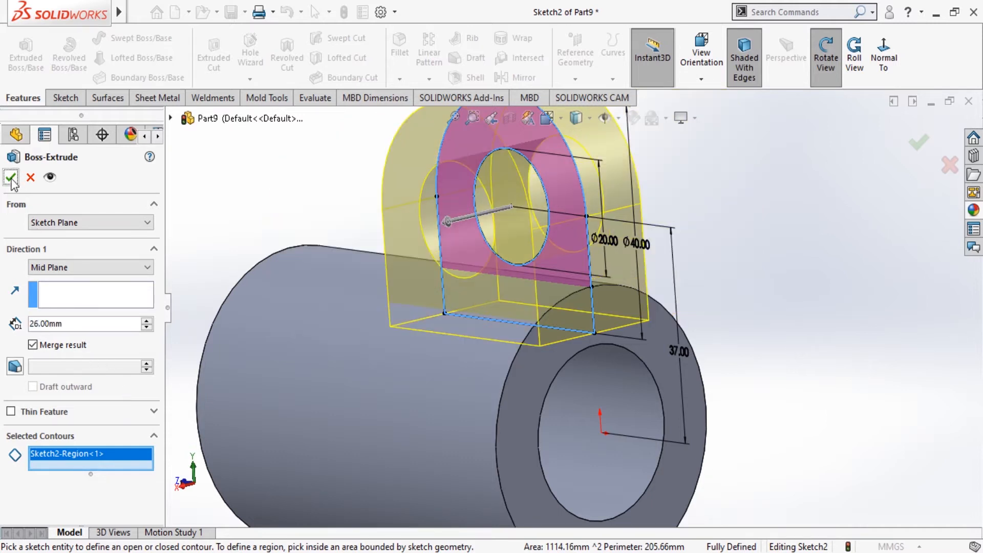
pyautogui.click(10, 178)
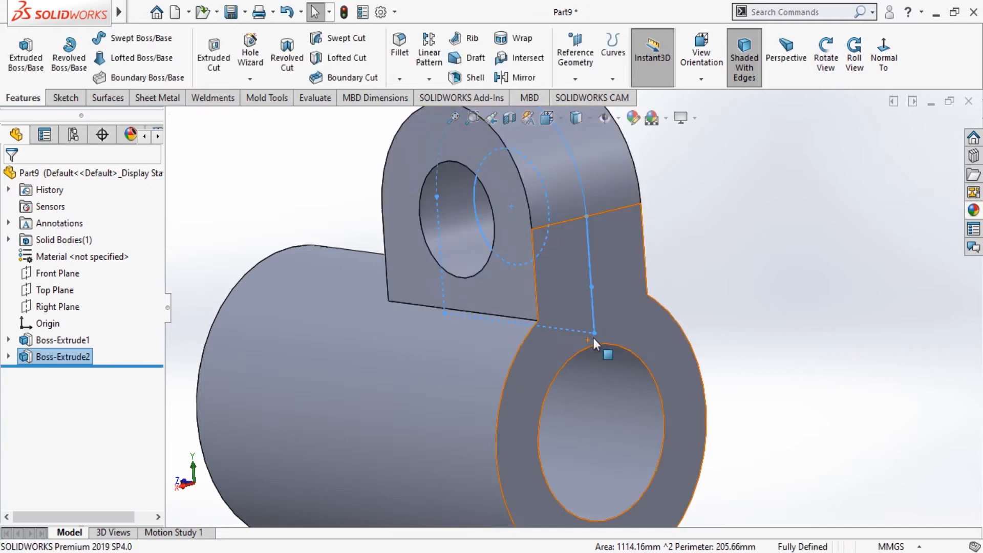
# Step: Start a sketch on the flat end face shared by the tube and lug, viewed normal to it
pyautogui.click(828, 59)
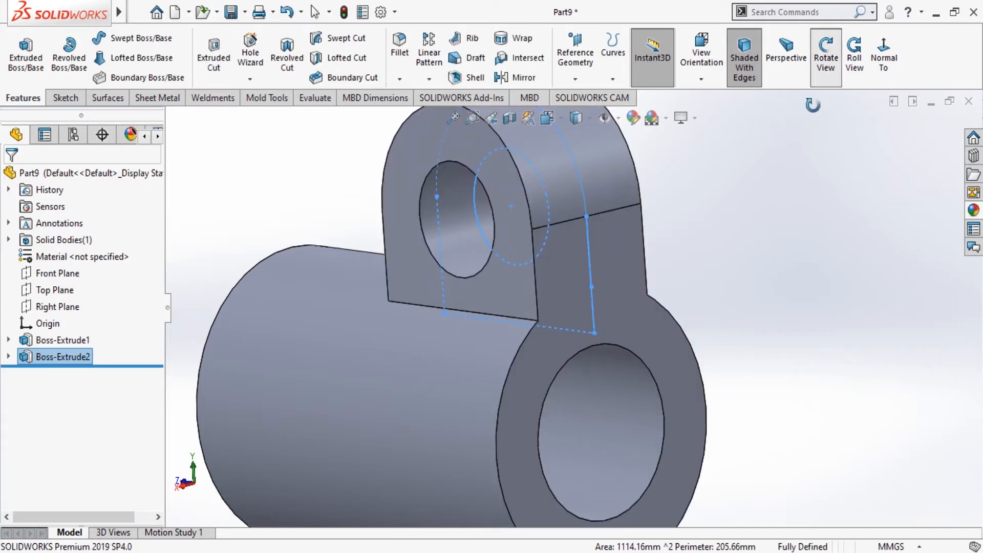
pyautogui.click(832, 80)
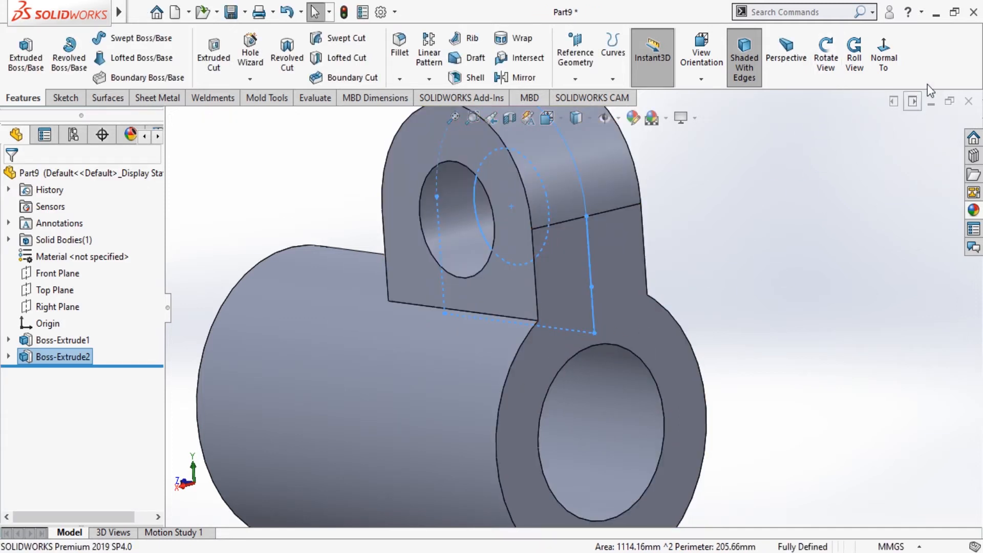
pyautogui.click(647, 334)
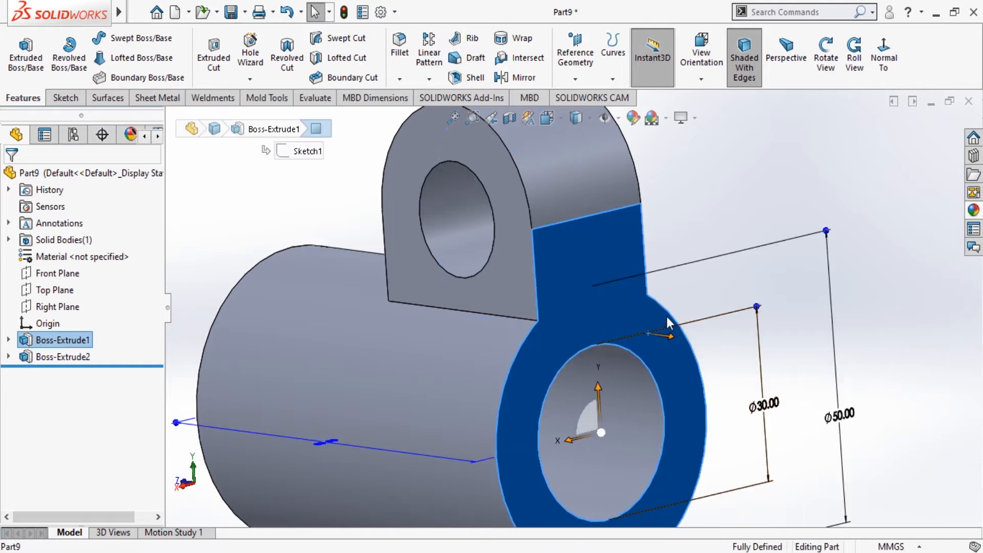
pyautogui.click(707, 298)
pyautogui.click(778, 56)
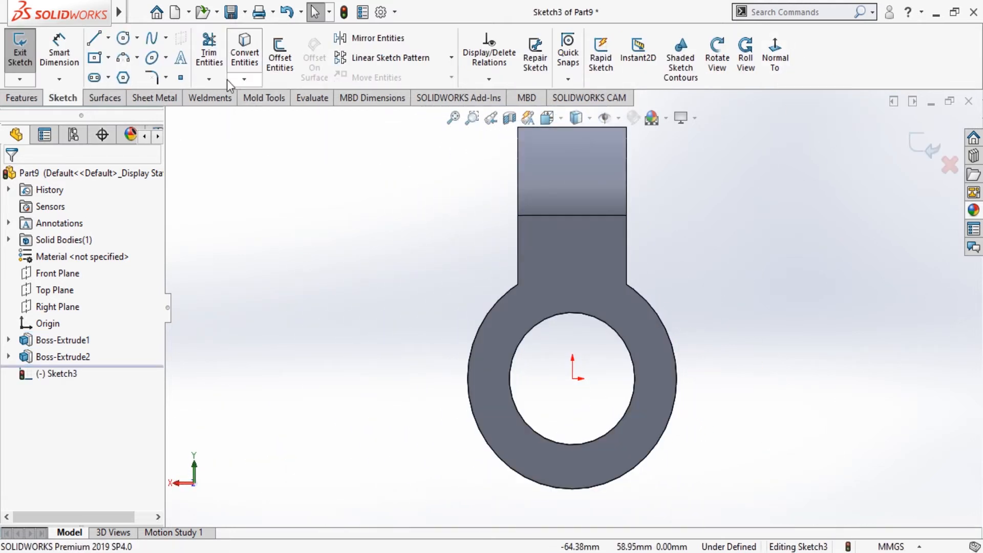
# Step: Draw a vertical centerline from the origin up past the top of the lug
pyautogui.click(108, 39)
pyautogui.click(117, 65)
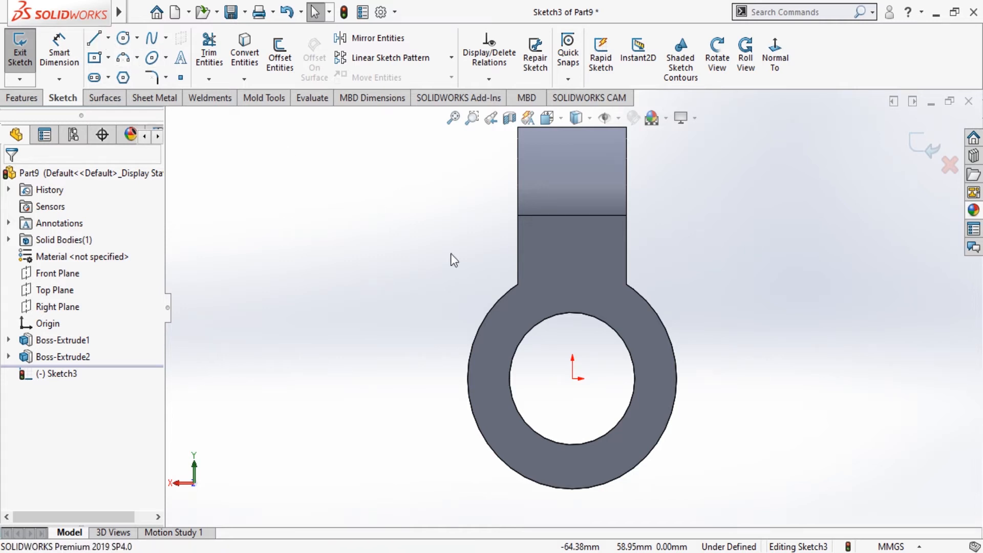
pyautogui.click(572, 379)
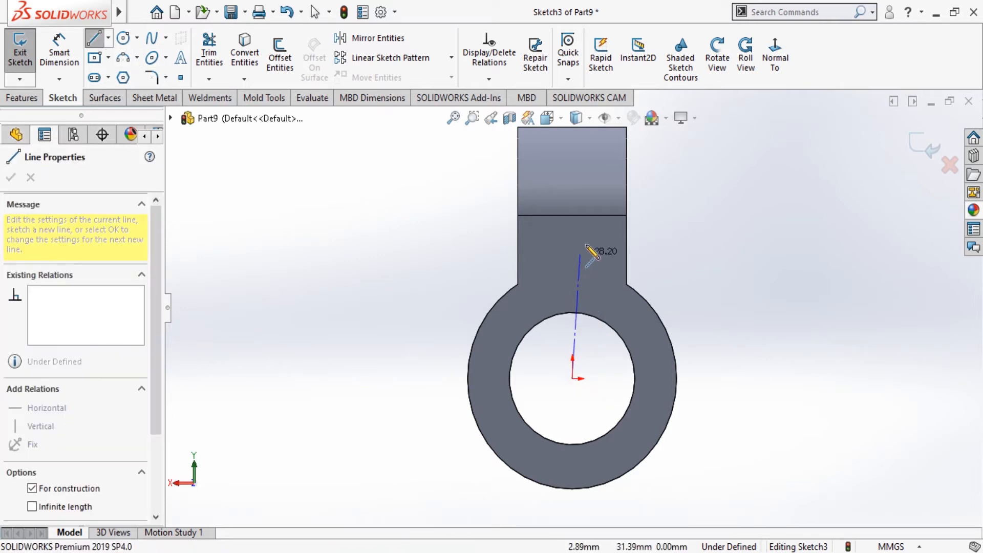
pyautogui.scroll(3, 575, 261)
pyautogui.scroll(2, 584, 169)
pyautogui.click(572, 157)
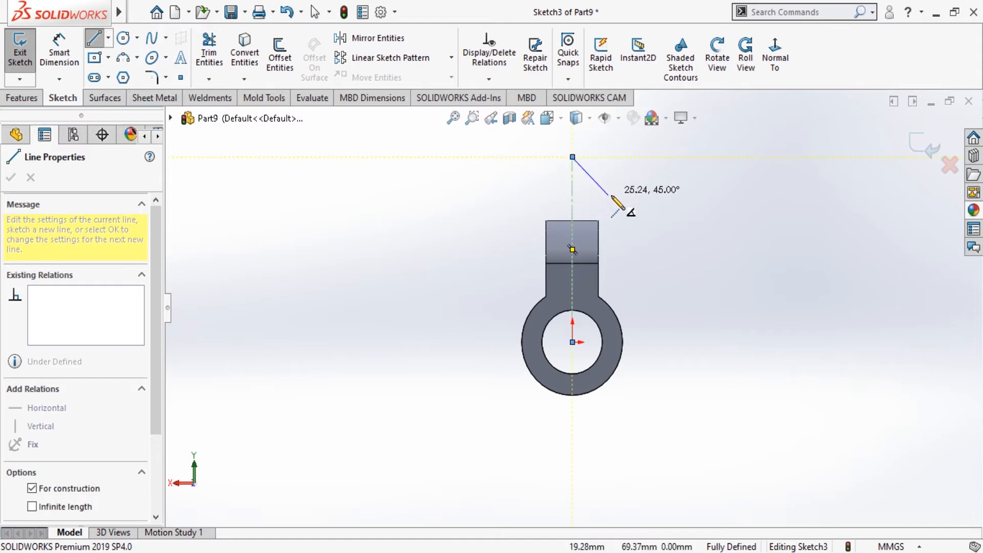
pyautogui.press('Escape')
pyautogui.press('Escape')
# Step: Sketch a center rectangle about 10 mm wide, centred where the centerline crosses the lug's horizontal edge, reaching above the lug and into the bore
pyautogui.scroll(-3, 597, 231)
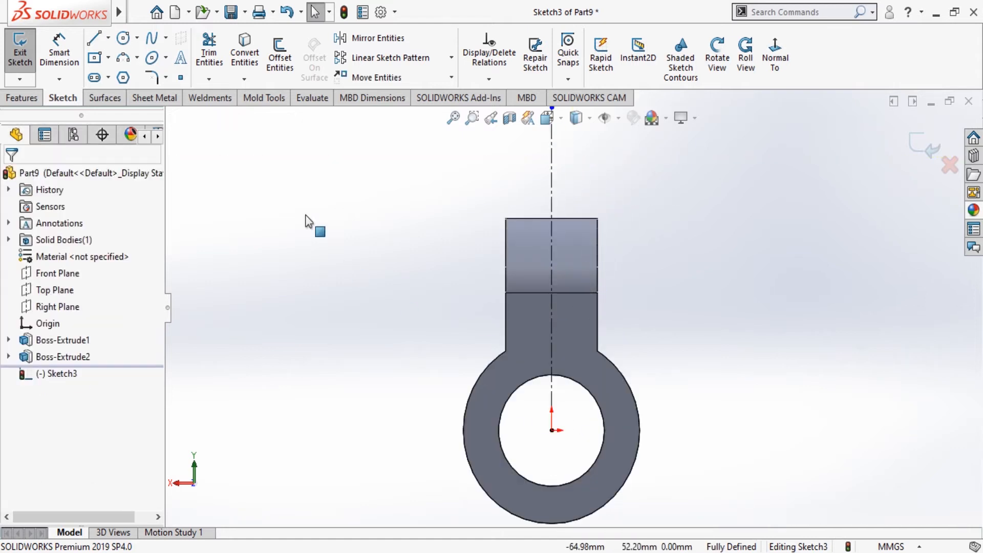
pyautogui.click(96, 58)
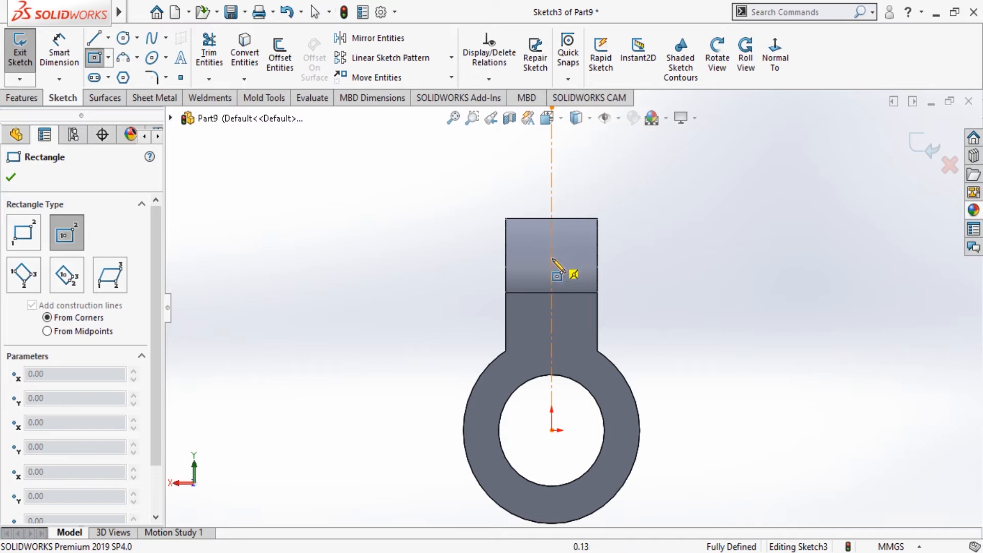
pyautogui.click(550, 291)
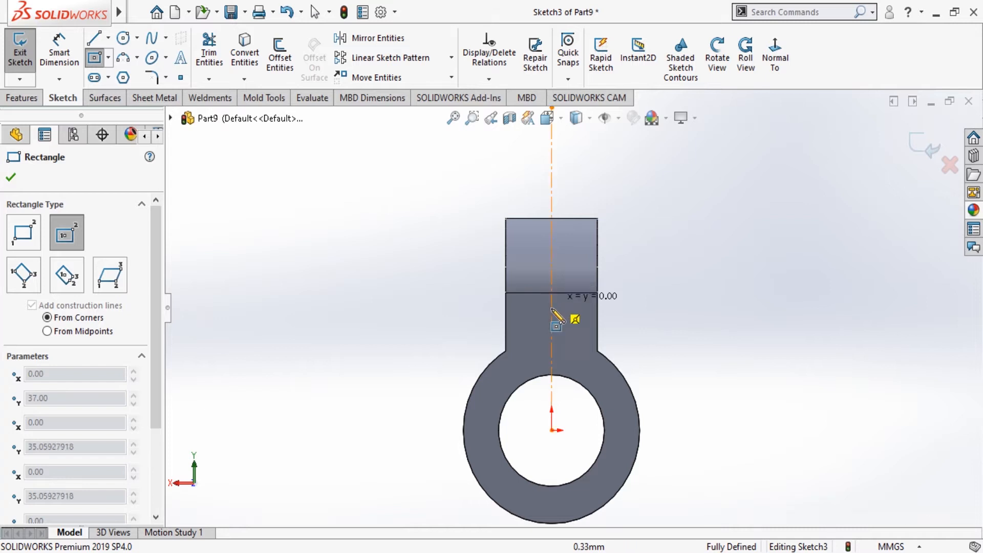
pyautogui.click(570, 400)
pyautogui.press('Escape')
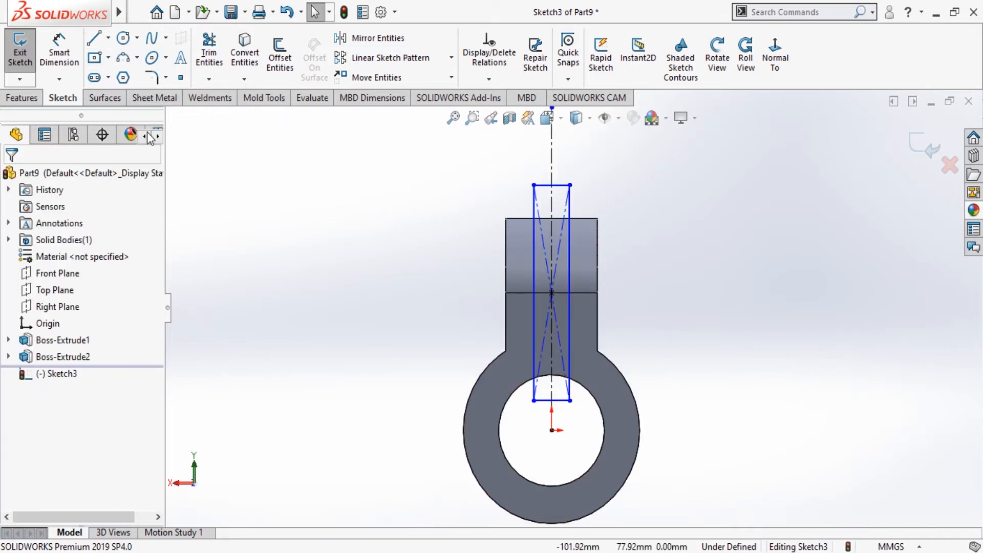
# Step: Dimension the width of the slot rectangle on the end face as 6 mm
pyautogui.click(59, 52)
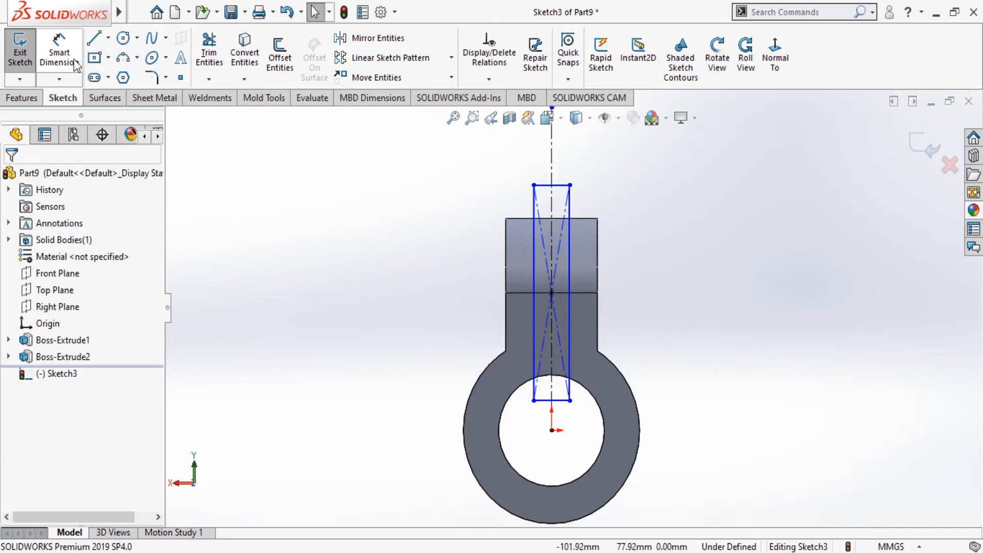
pyautogui.click(564, 185)
pyautogui.click(573, 158)
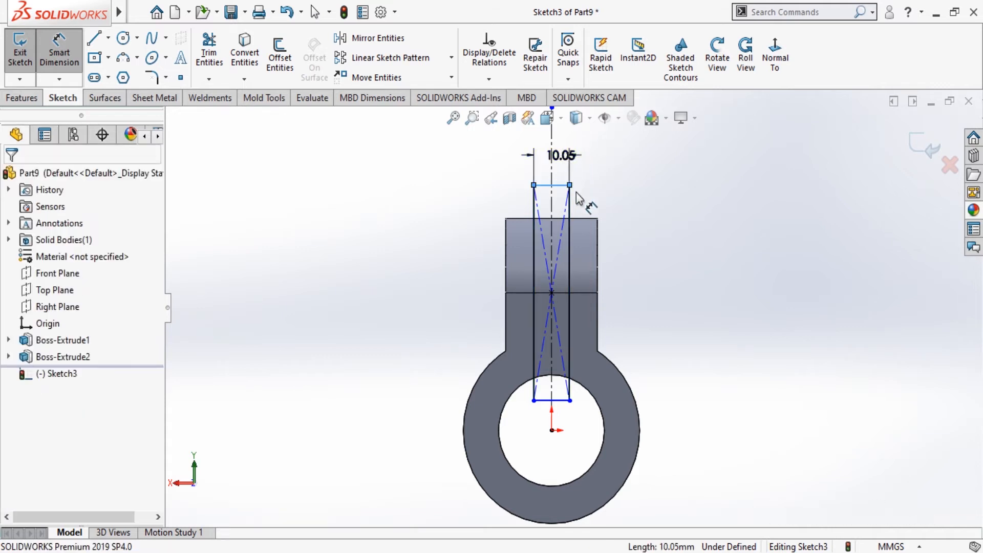
pyautogui.write('66175mm')
pyautogui.press('Return')
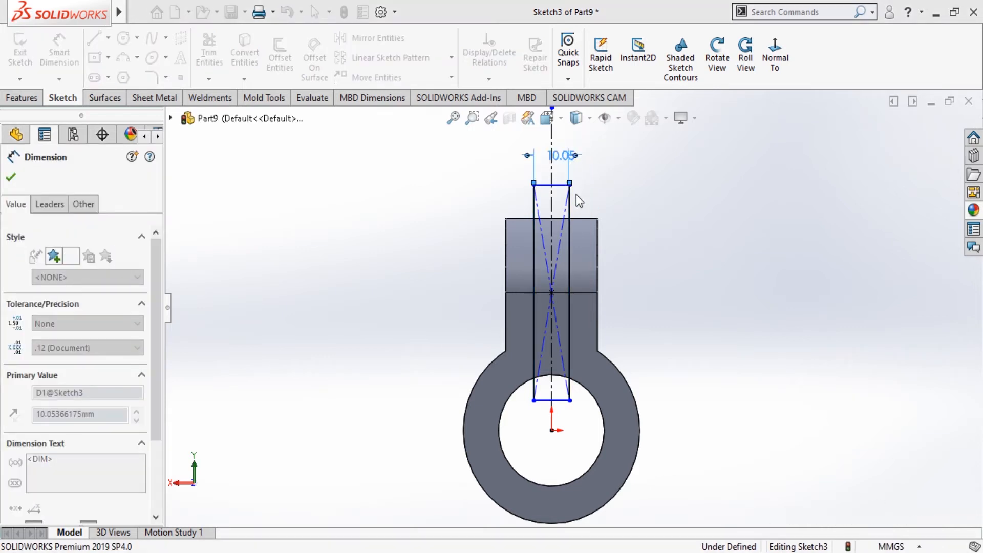
pyautogui.click(13, 178)
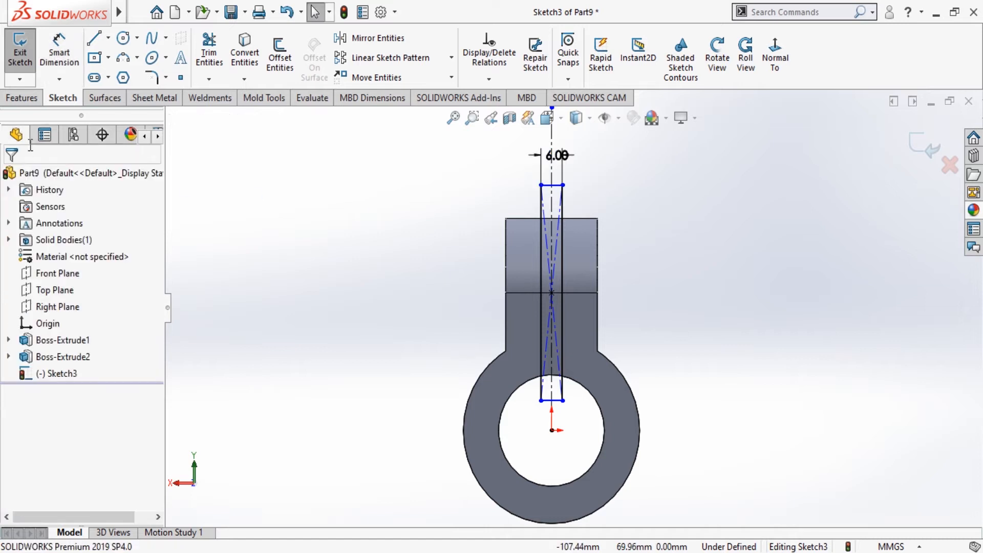
# Step: Cut the 6 mm wide rectangle through the lug and tube wall as a Blind extruded cut 96 mm deep
pyautogui.click(21, 98)
pyautogui.click(214, 58)
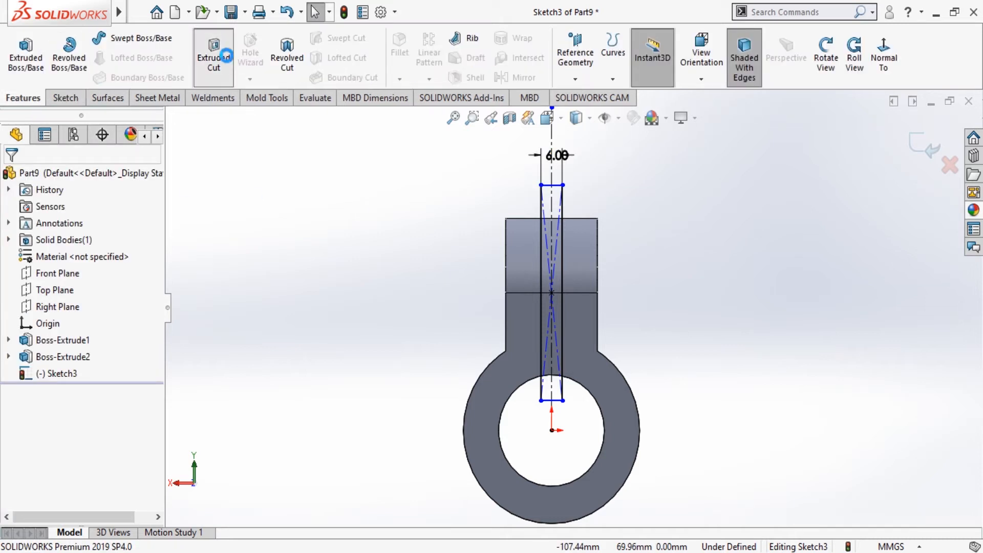
pyautogui.click(832, 64)
pyautogui.moveTo(757, 266); pyautogui.dragTo(710, 280)
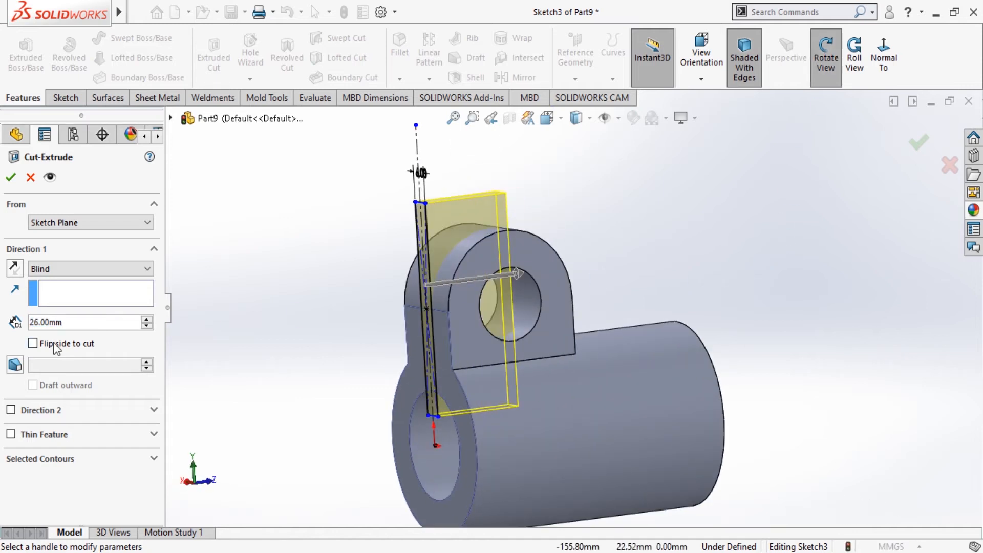
pyautogui.click(147, 320)
pyautogui.click(147, 320)
pyautogui.click(147, 320)
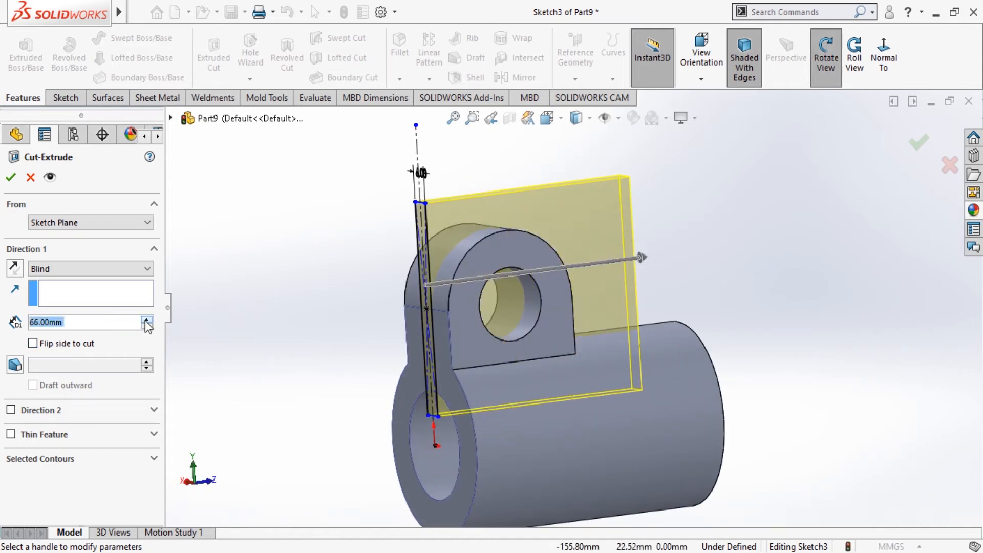
pyautogui.click(147, 320)
pyautogui.click(147, 320)
pyautogui.click(10, 177)
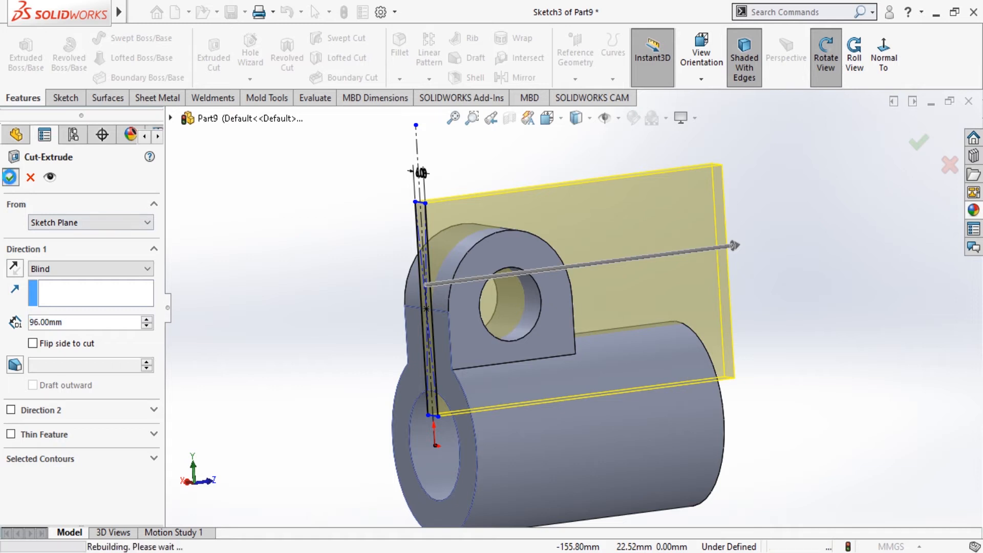
pyautogui.click(294, 309)
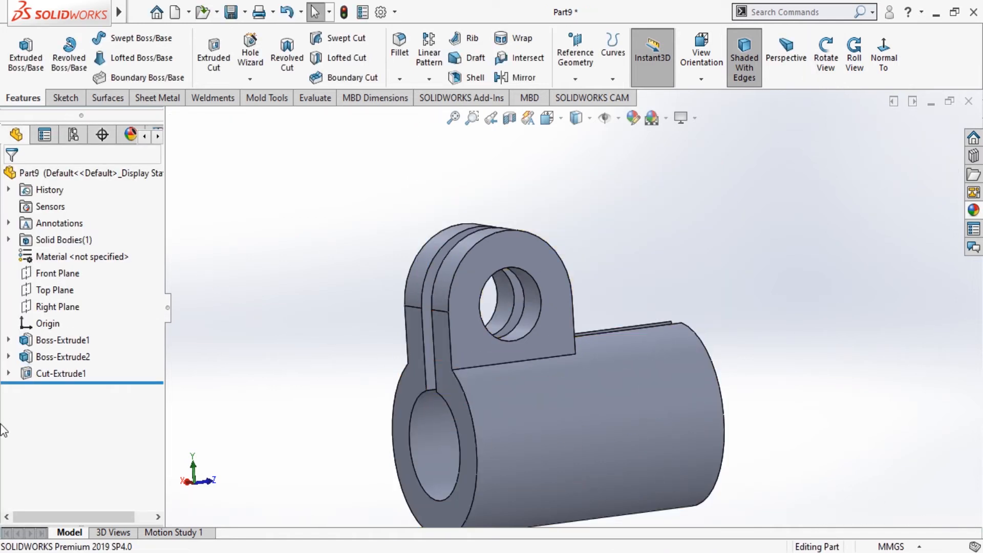
# Step: Start a sketch on the Right Plane, viewed normal to it with free space below the tube
pyautogui.click(69, 306)
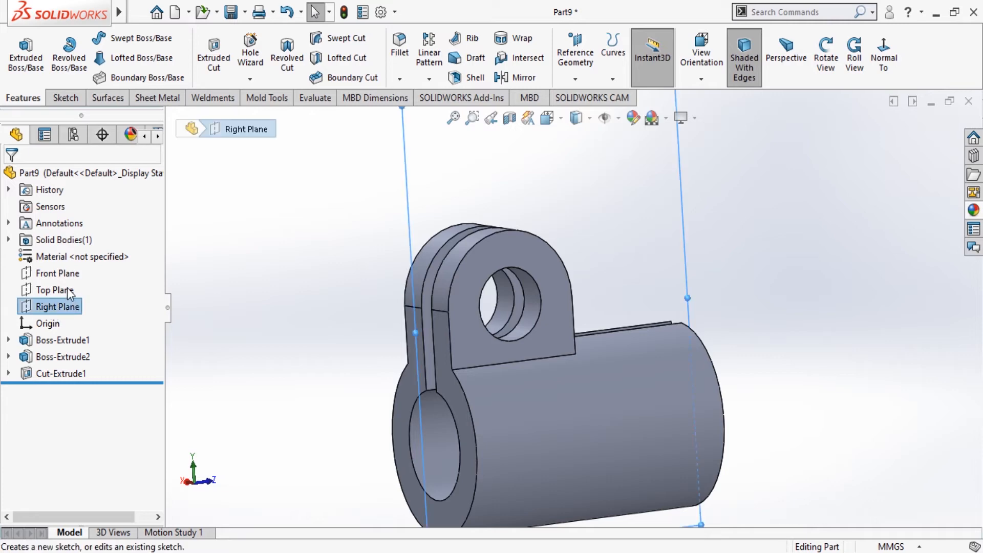
pyautogui.click(70, 293)
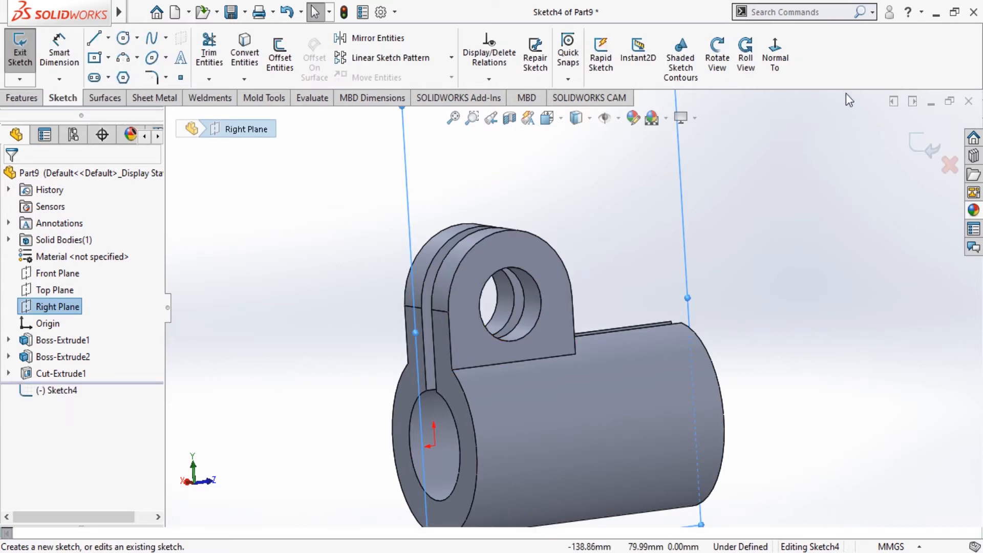
pyautogui.click(775, 60)
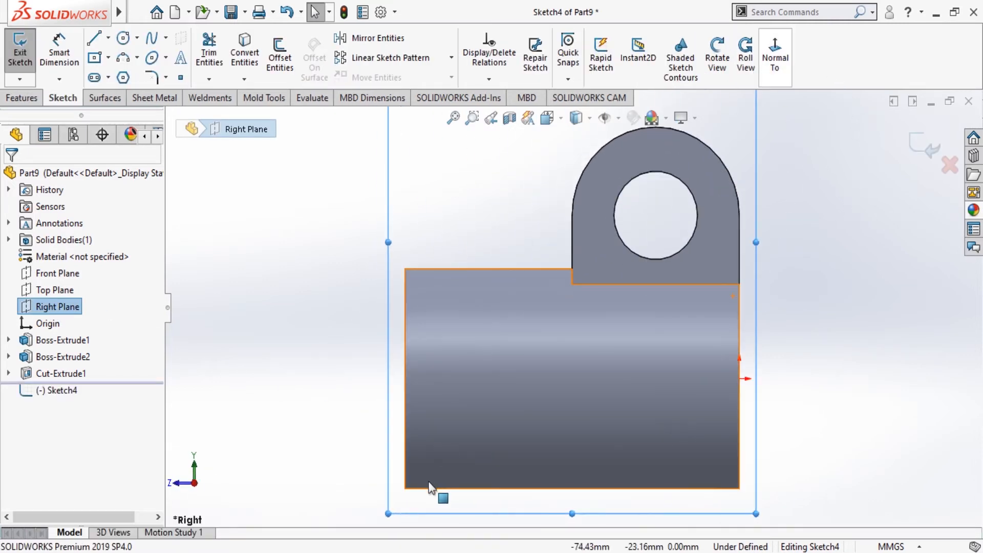
pyautogui.scroll(3, 431, 482)
pyautogui.scroll(-2, 523, 469)
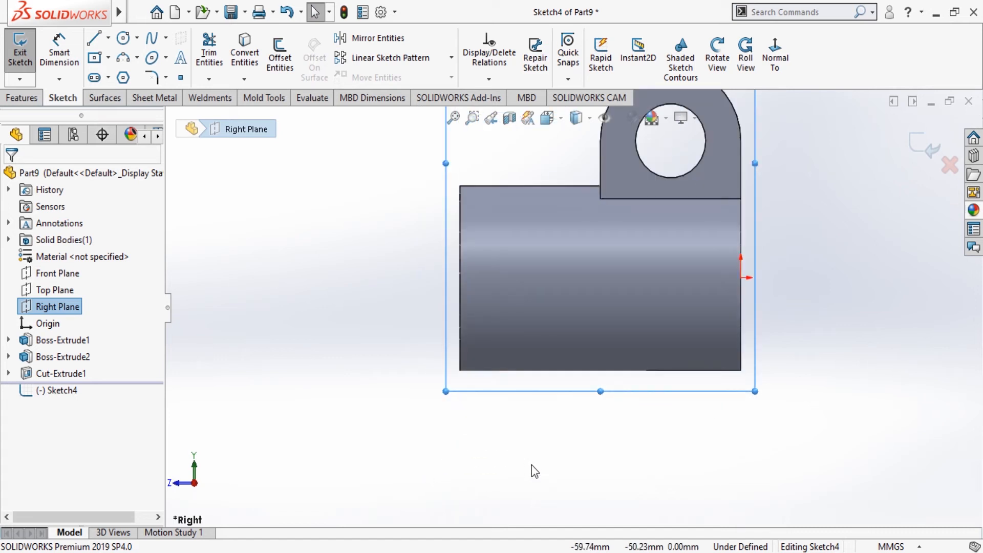
# Step: Sketch two concentric circles of about 48 mm and 27 mm diameter below the tube, near its end away from the lug
pyautogui.click(123, 37)
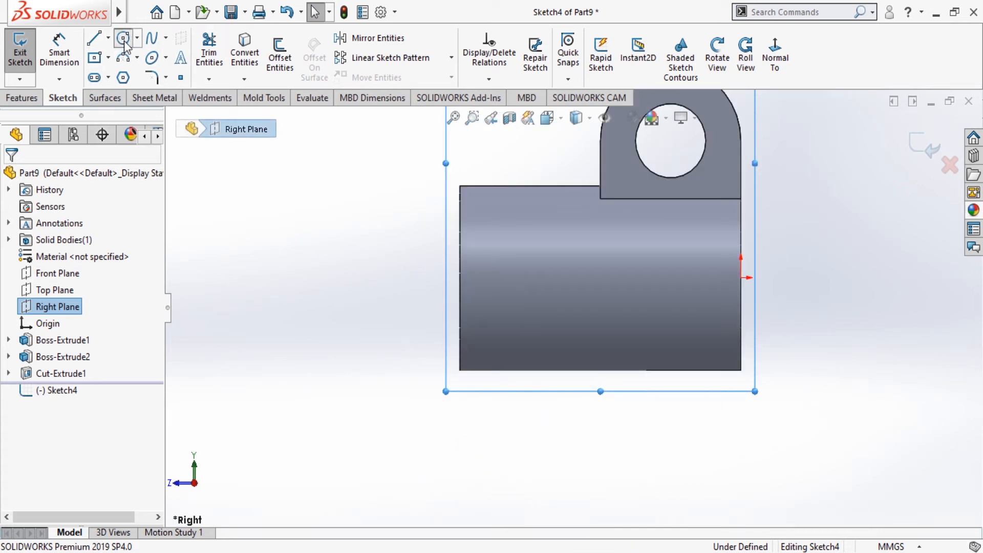
pyautogui.click(502, 483)
pyautogui.click(585, 502)
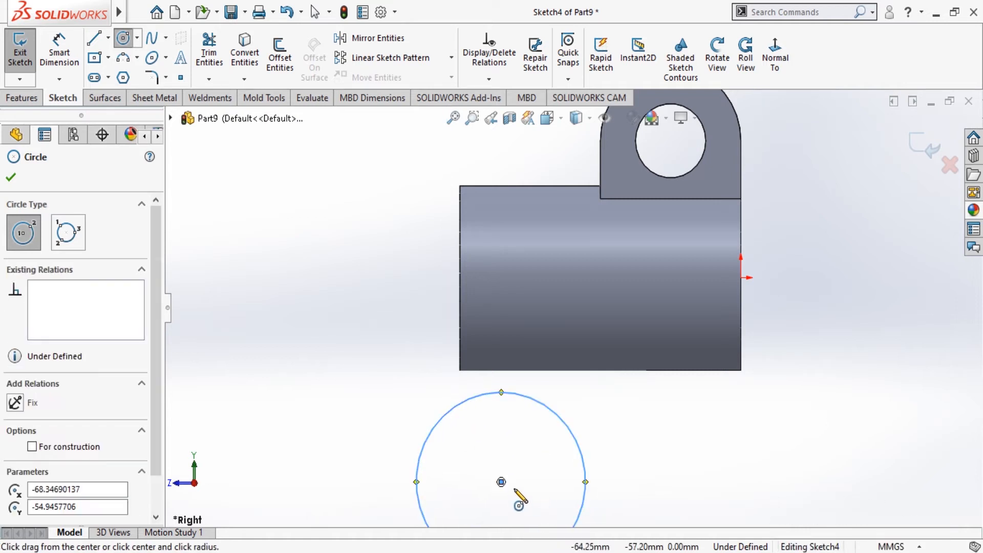
pyautogui.click(501, 483)
pyautogui.click(535, 515)
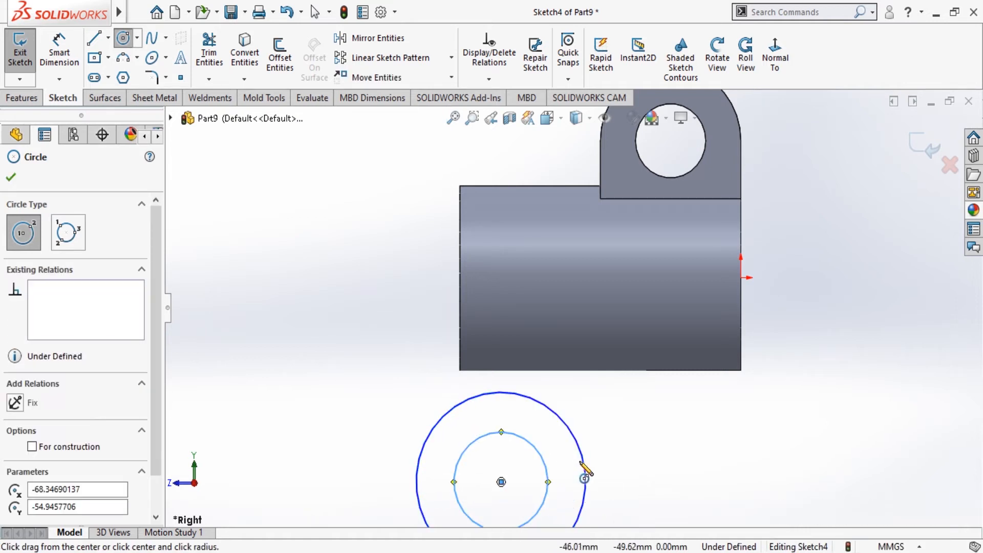
pyautogui.press('Escape')
pyautogui.scroll(2, 585, 464)
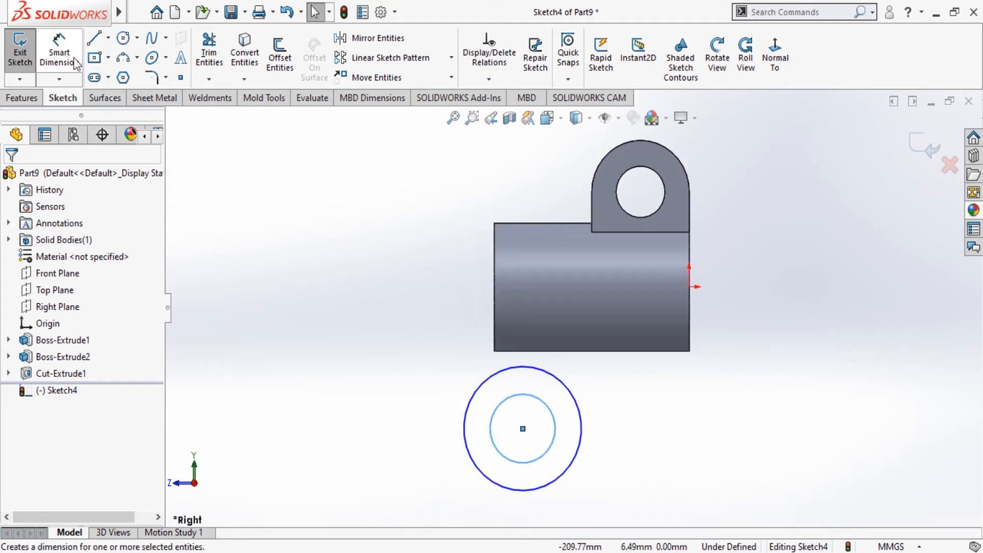
# Step: Draw a centerline from the outer circle's quadrant point farthest from the origin to the tube's lower corner and make it vertical
pyautogui.click(109, 38)
pyautogui.click(114, 69)
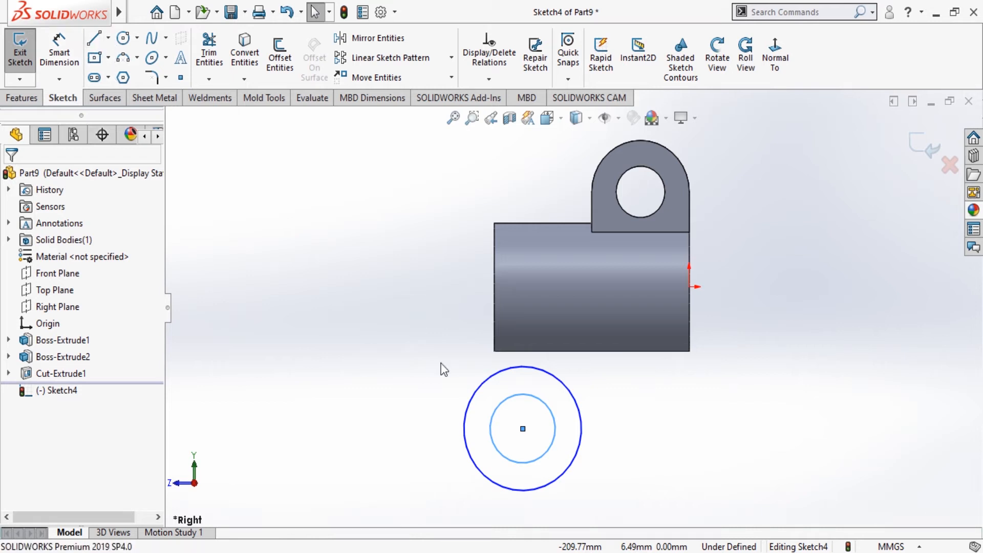
pyautogui.click(465, 428)
pyautogui.click(495, 352)
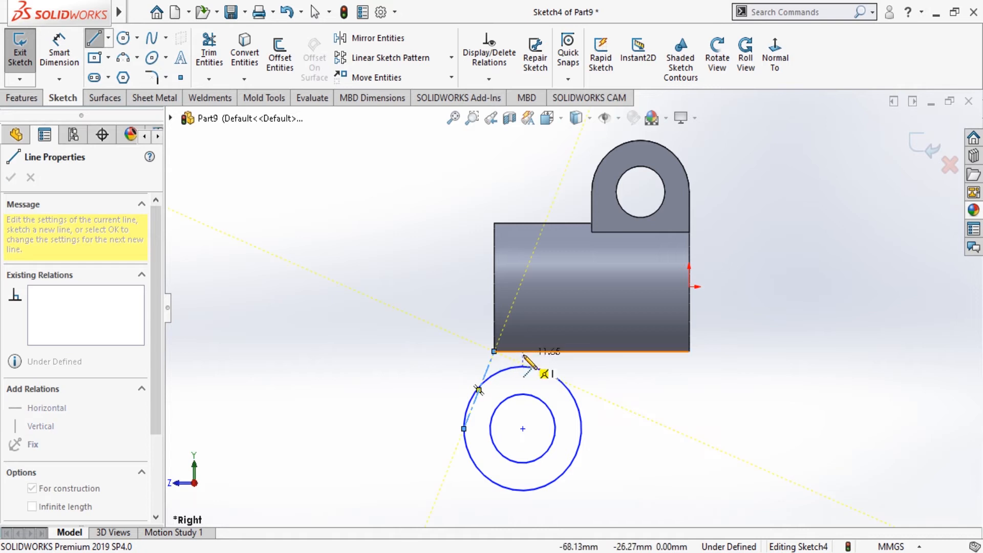
pyautogui.press('Escape')
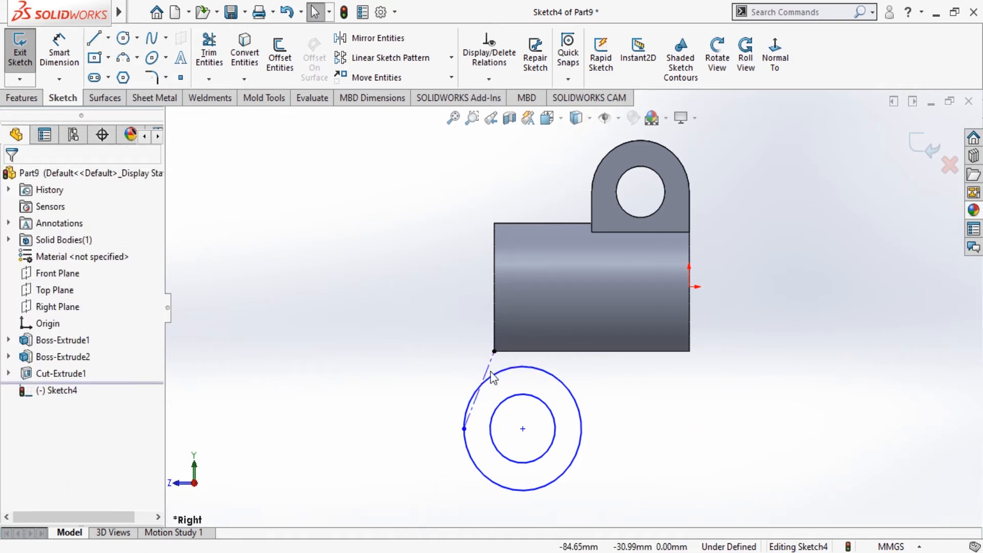
pyautogui.click(488, 368)
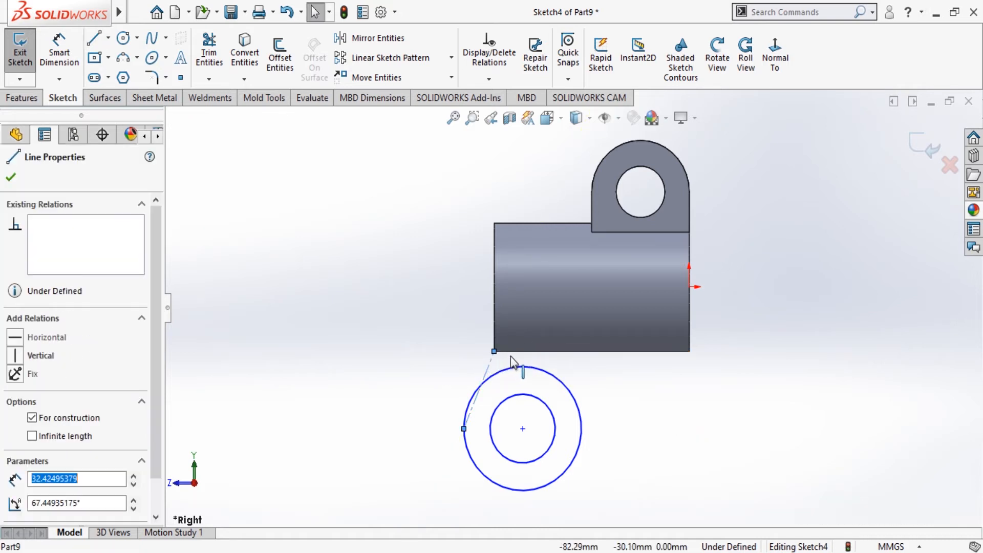
pyautogui.click(41, 355)
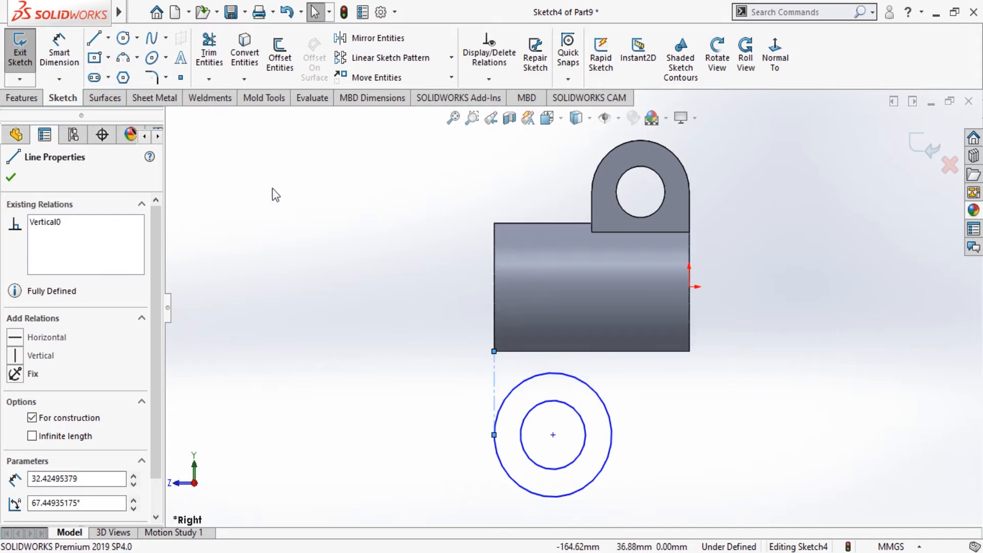
pyautogui.click(11, 178)
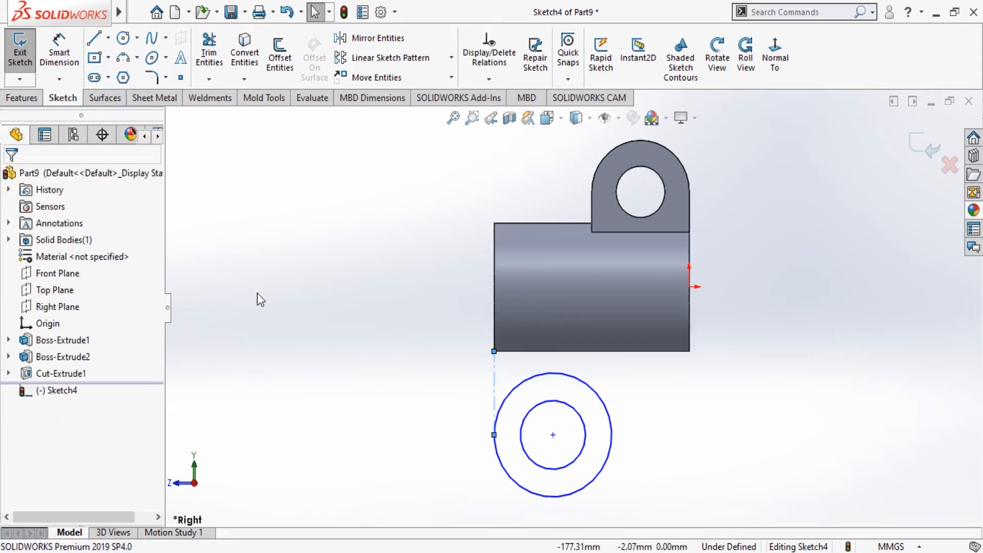
# Step: Dimension the outer circle's diameter as 50 mm
pyautogui.click(69, 65)
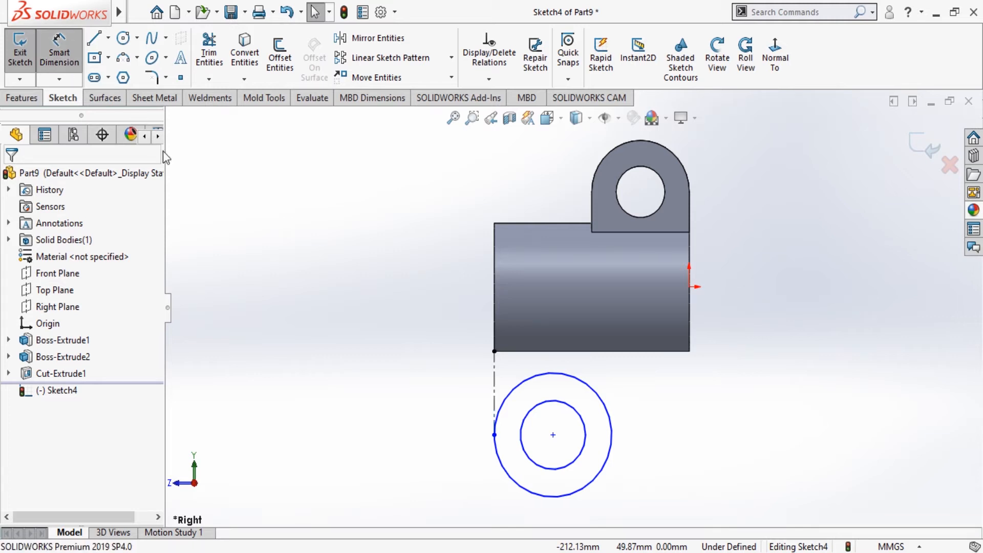
pyautogui.click(485, 395)
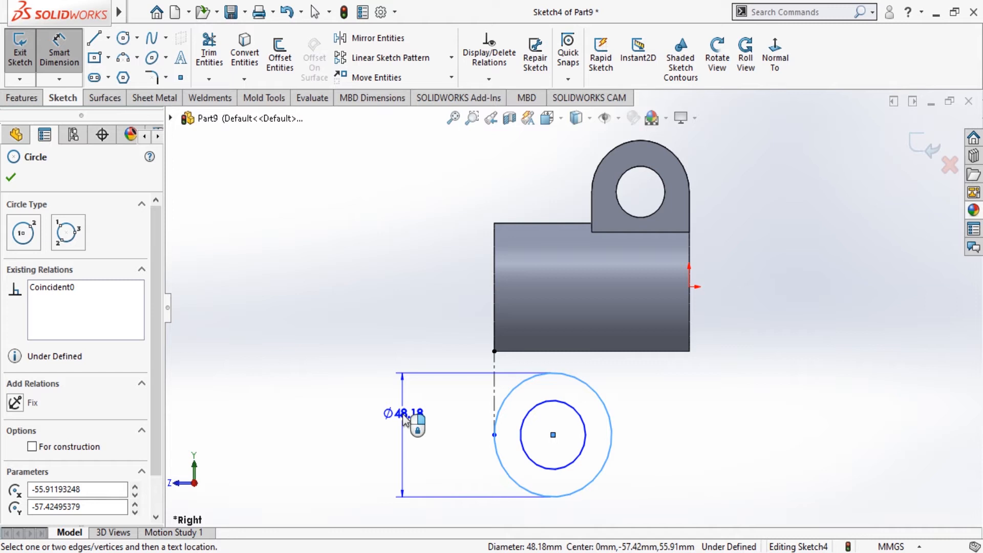
pyautogui.click(411, 431)
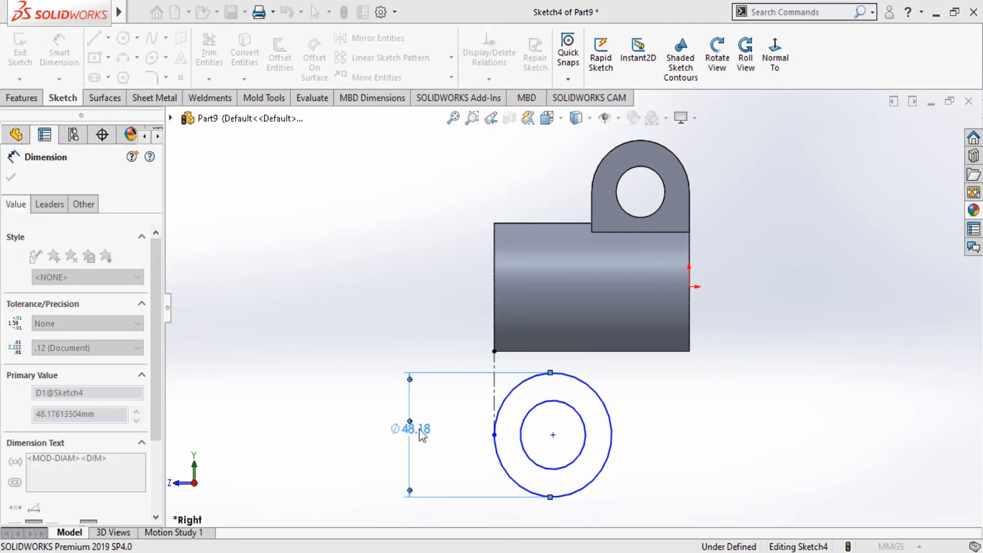
pyautogui.write('50')
pyautogui.press('Return')
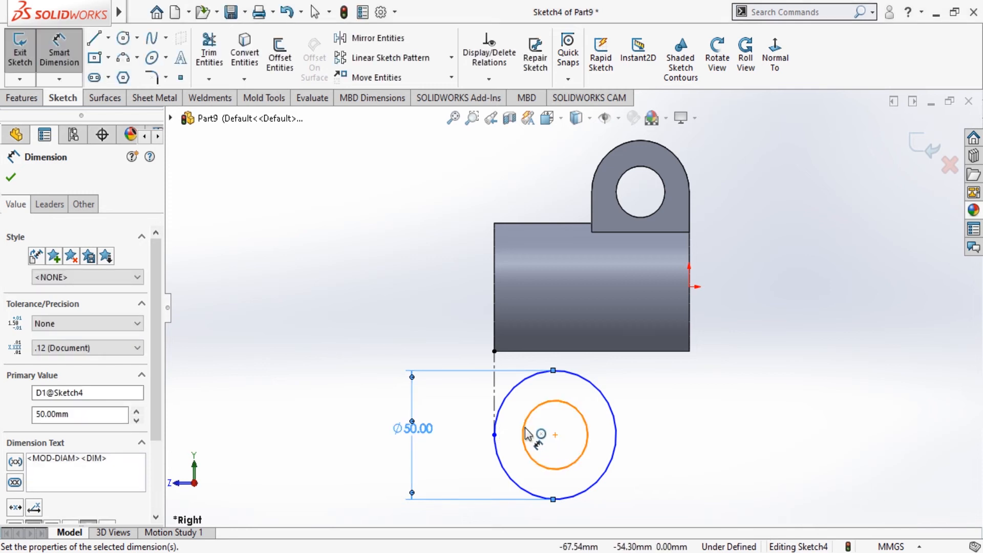
# Step: Dimension the inner circle's diameter as 40 mm
pyautogui.click(527, 434)
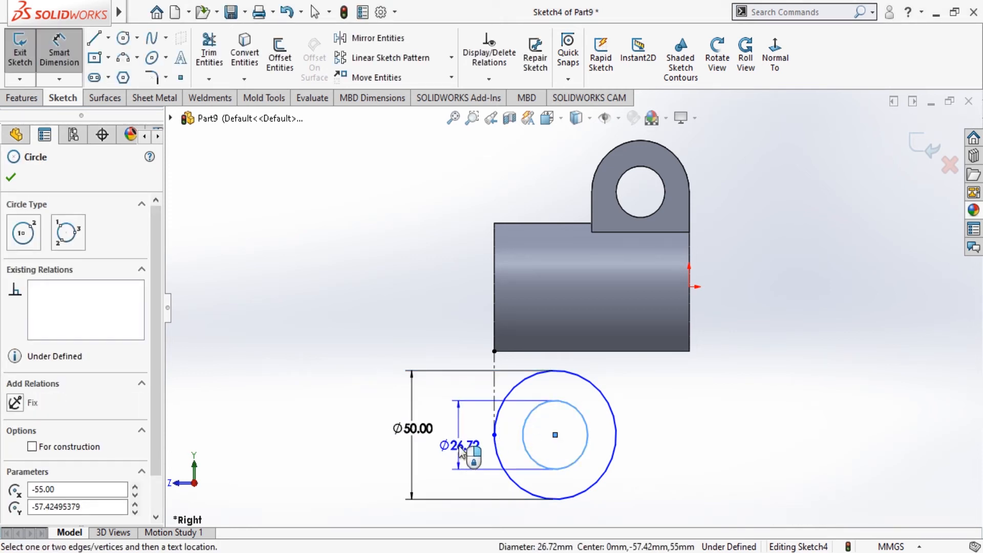
pyautogui.click(460, 447)
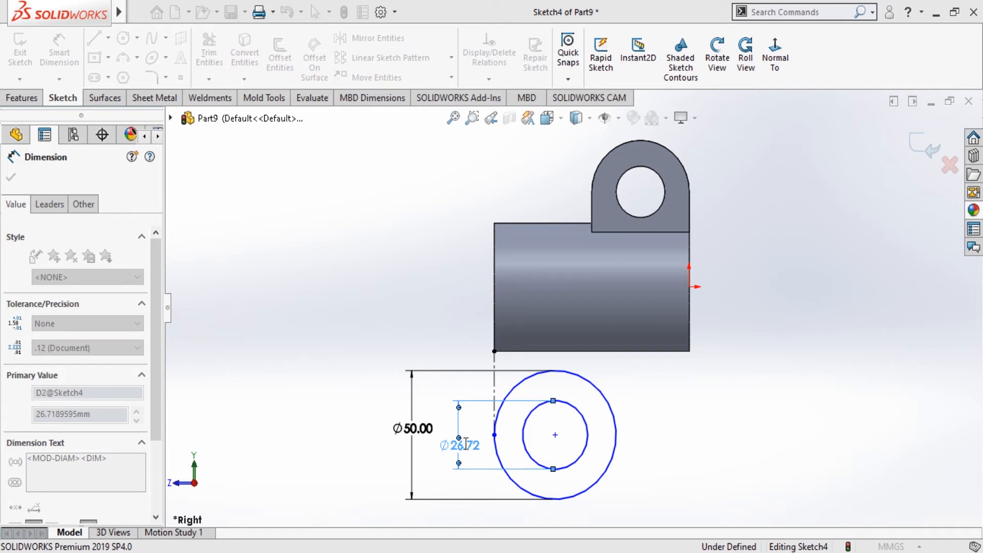
pyautogui.write('40')
pyautogui.press('Return')
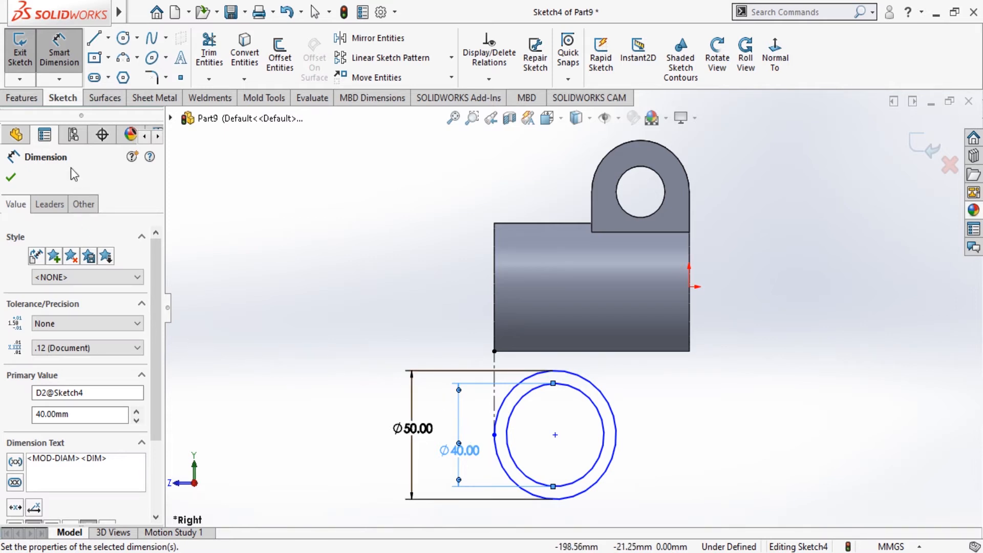
pyautogui.click(11, 178)
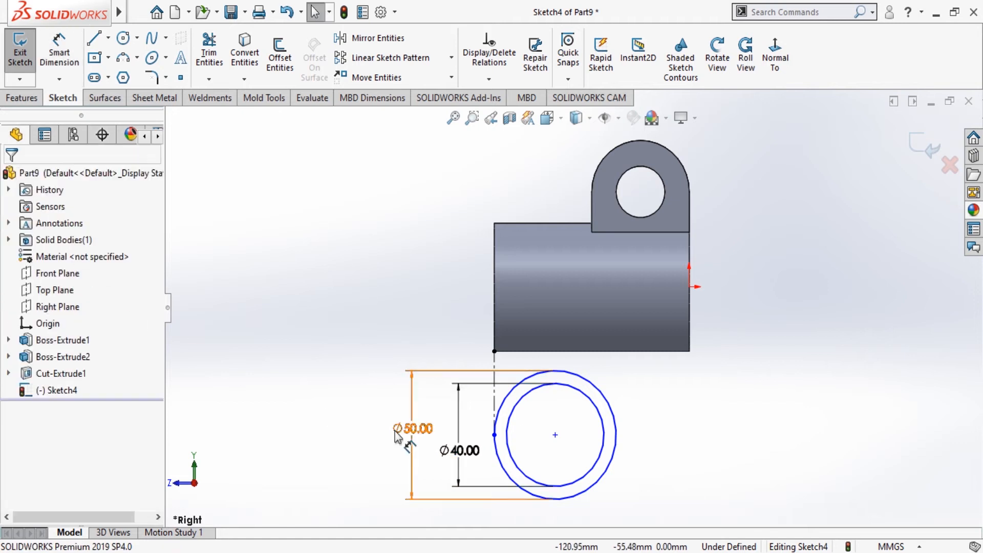
# Step: Extrude the two-circle ring sketch 40 mm with the Mid Plane end condition, merging the result
pyautogui.click(25, 99)
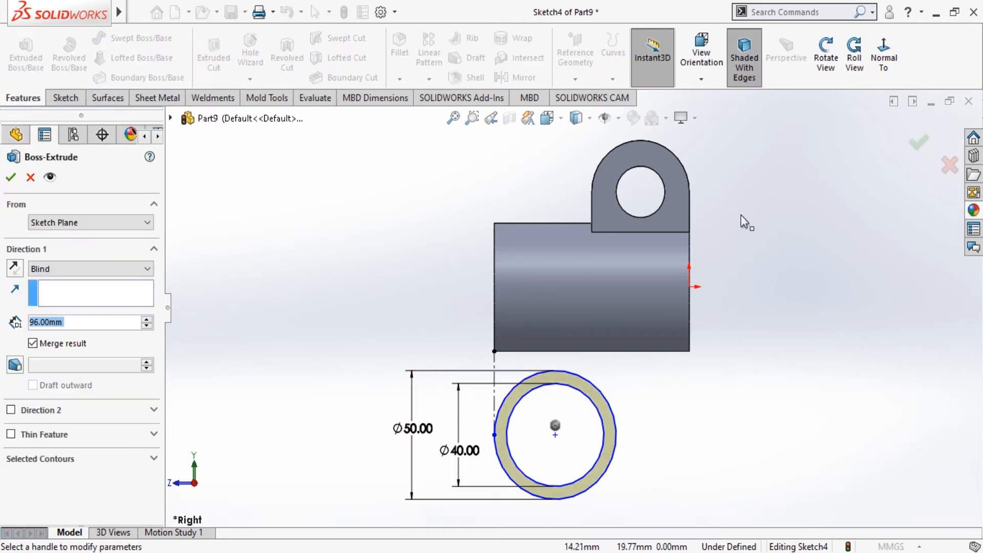
pyautogui.click(824, 56)
pyautogui.moveTo(746, 432); pyautogui.dragTo(803, 399)
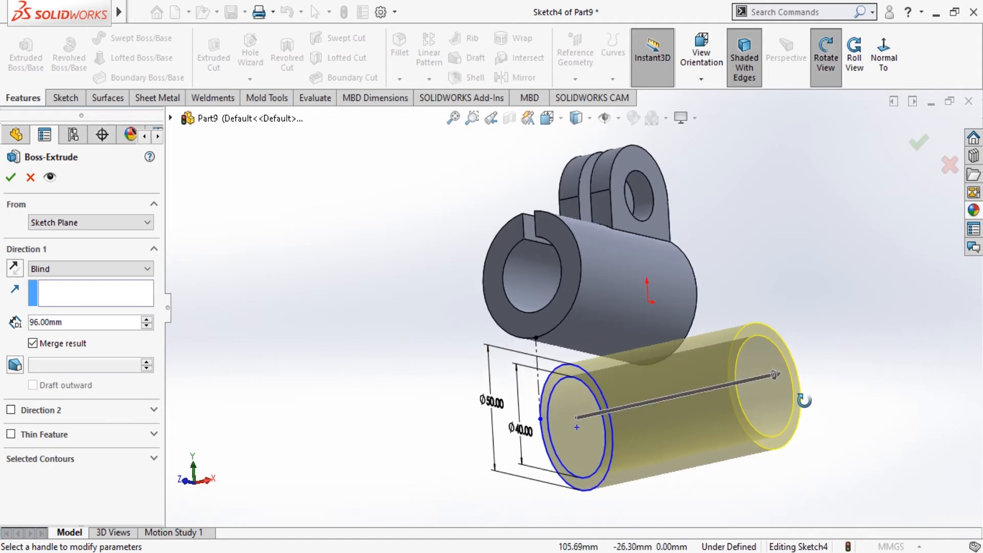
pyautogui.click(67, 269)
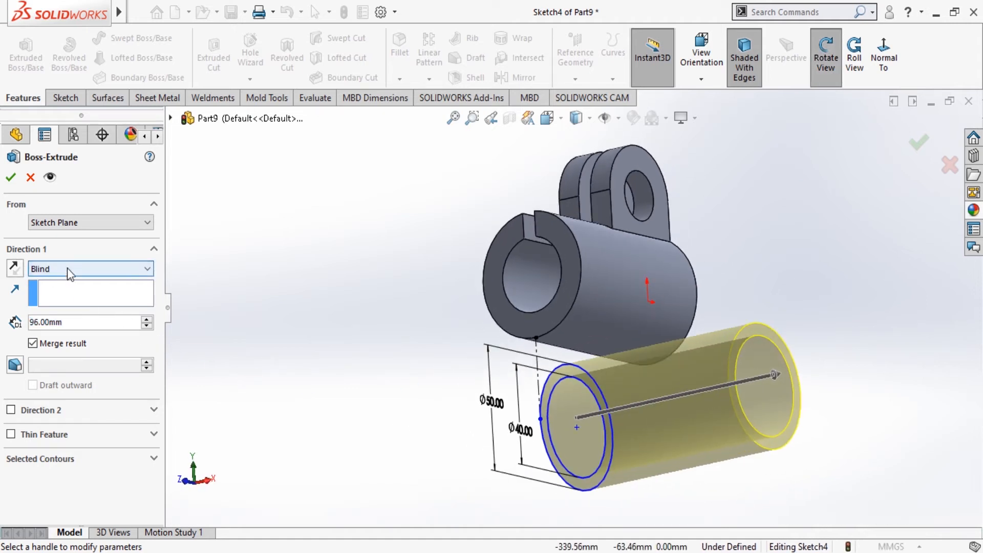
pyautogui.click(64, 346)
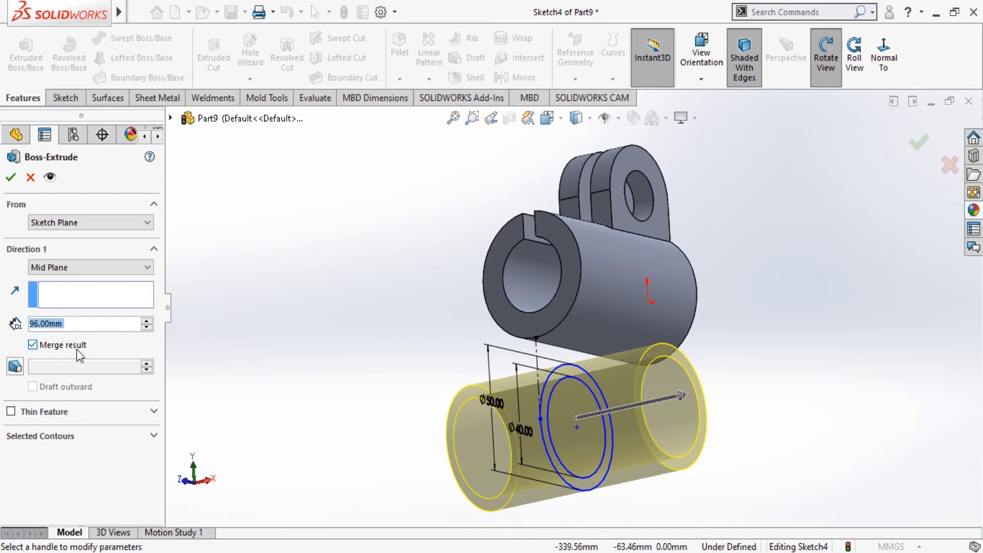
pyautogui.write('40')
pyautogui.press('Return')
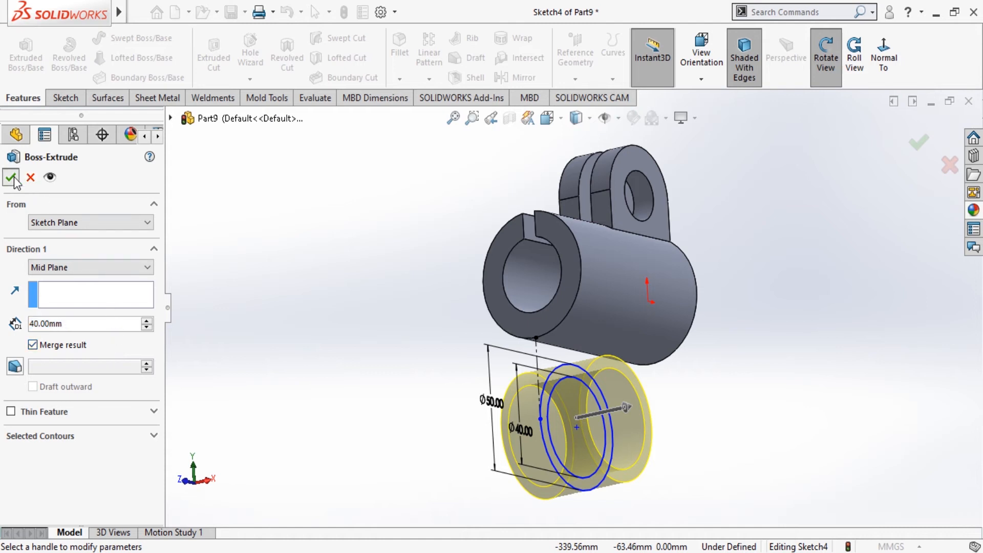
pyautogui.click(11, 177)
pyautogui.click(330, 331)
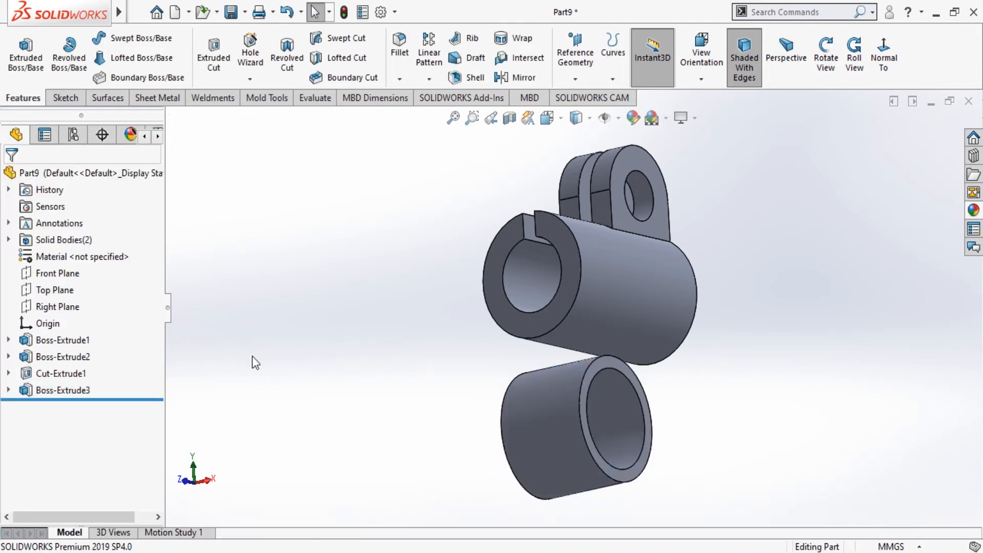
# Step: Start a sketch on the Right Plane, viewed straight on, and convert the ring's outer circular edge into it
pyautogui.click(57, 306)
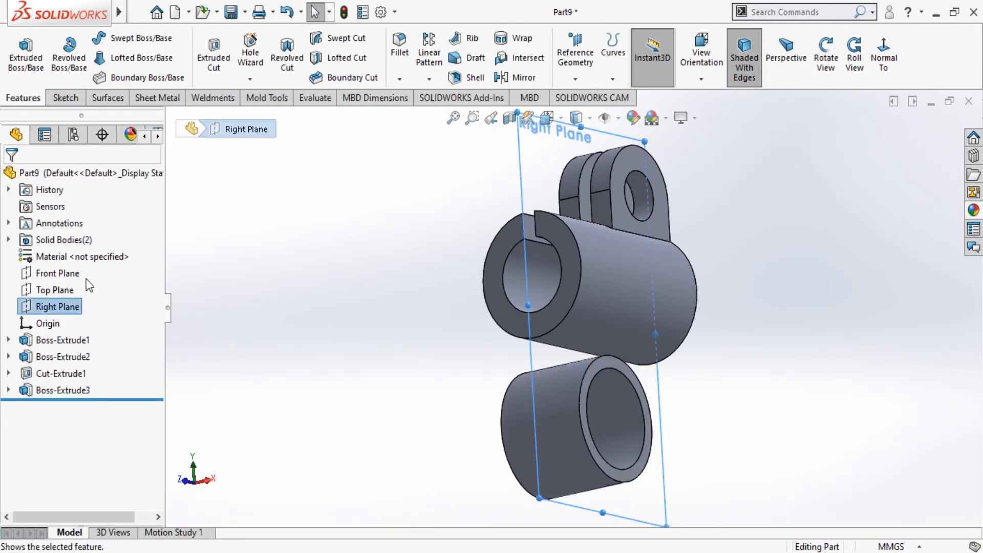
pyautogui.click(61, 280)
pyautogui.click(775, 61)
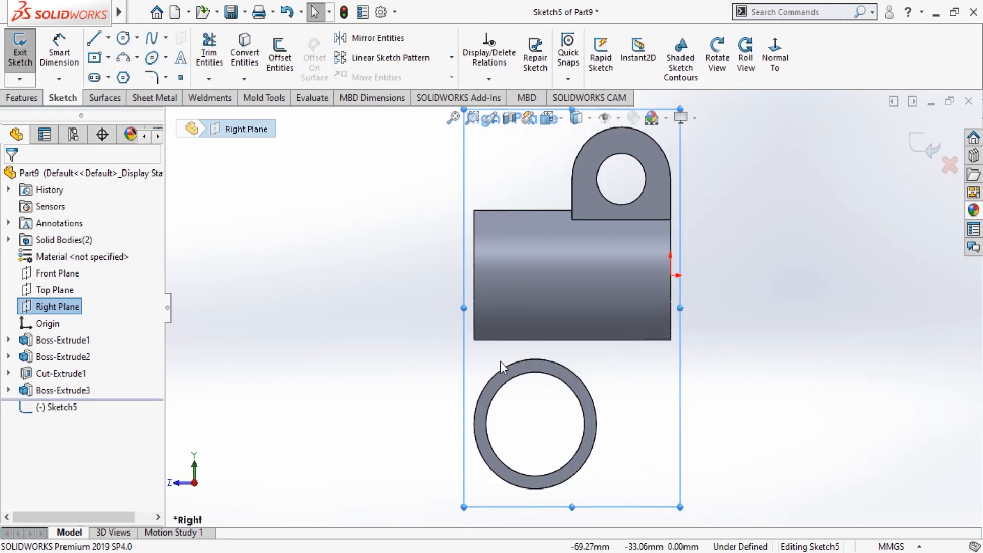
pyautogui.click(514, 364)
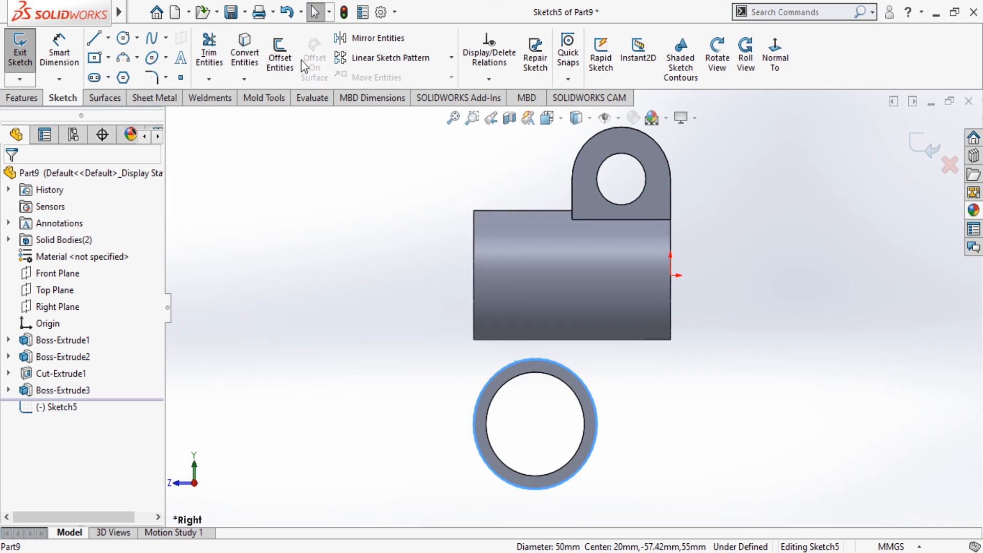
pyautogui.click(247, 61)
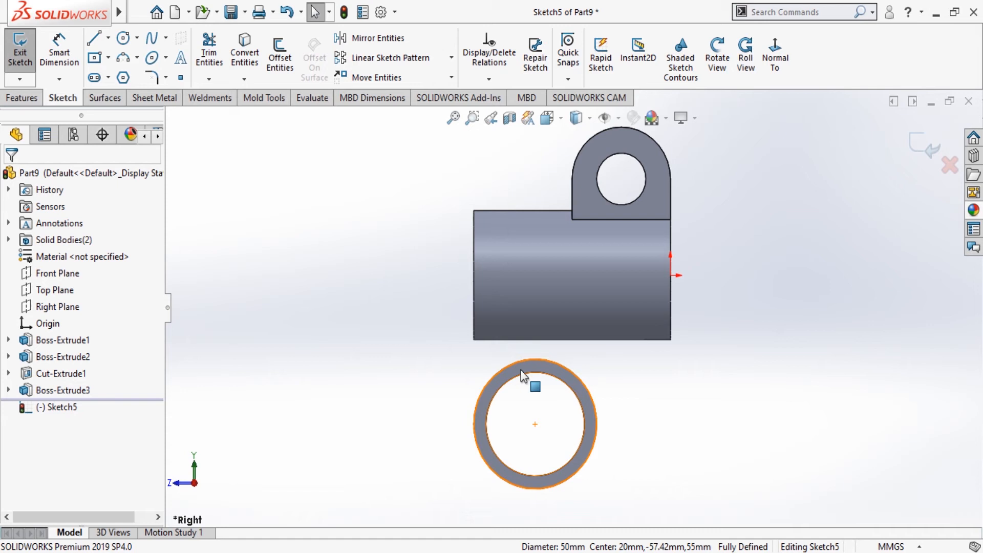
pyautogui.click(534, 426)
pyautogui.moveTo(563, 399); pyautogui.dragTo(714, 324, button='right')
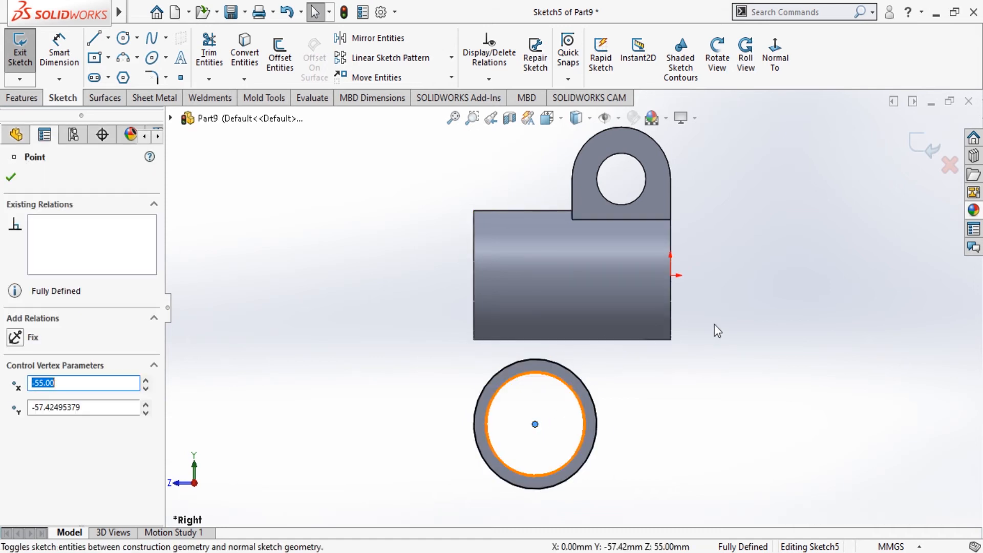
pyautogui.click(817, 226)
pyautogui.click(377, 226)
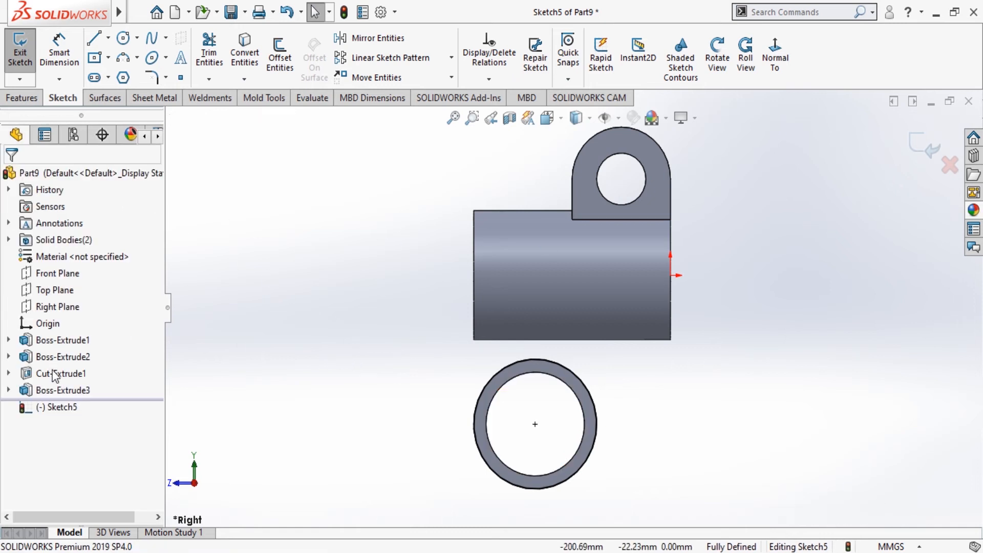
# Step: Show the sketch behind the ring extrusion in the model view and hide it again
pyautogui.click(30, 392)
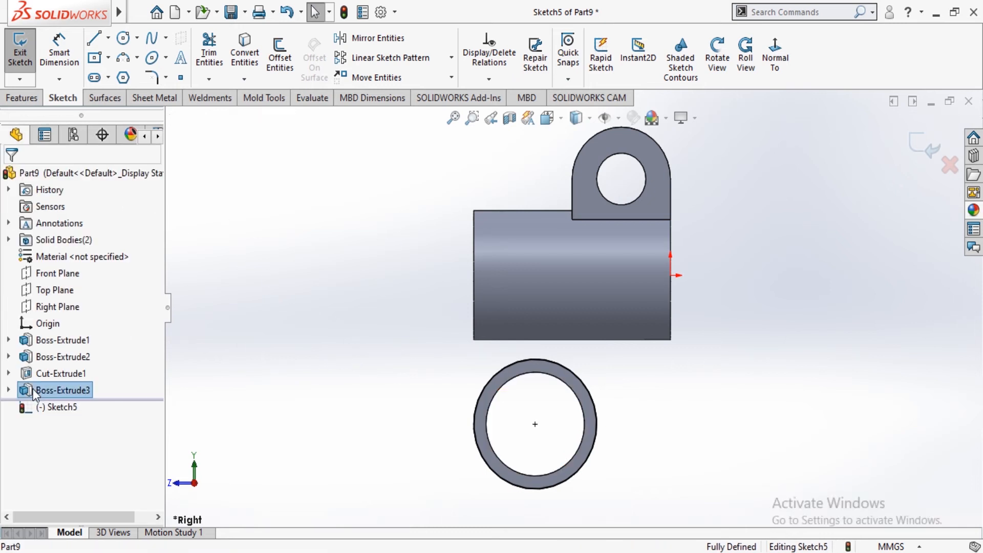
pyautogui.click(9, 391)
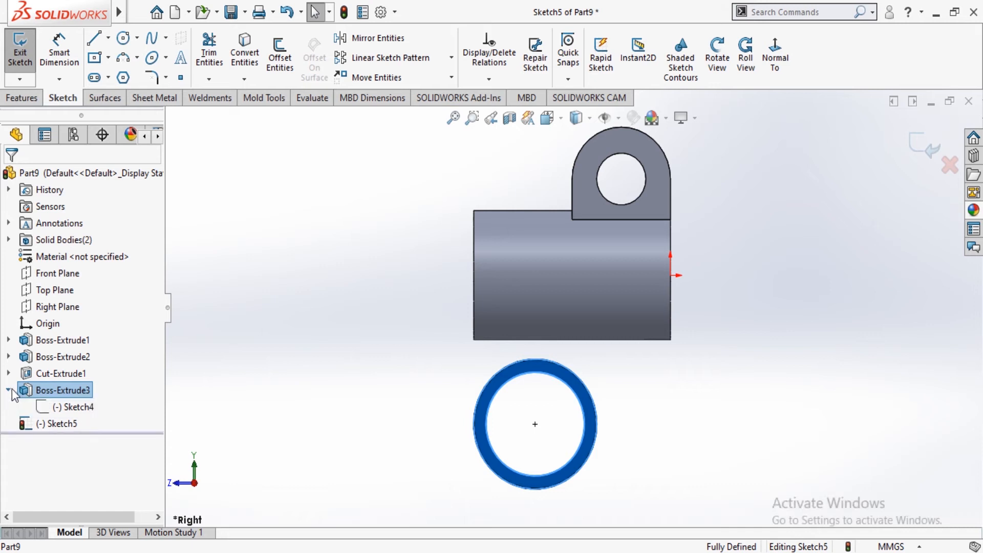
pyautogui.click(57, 408)
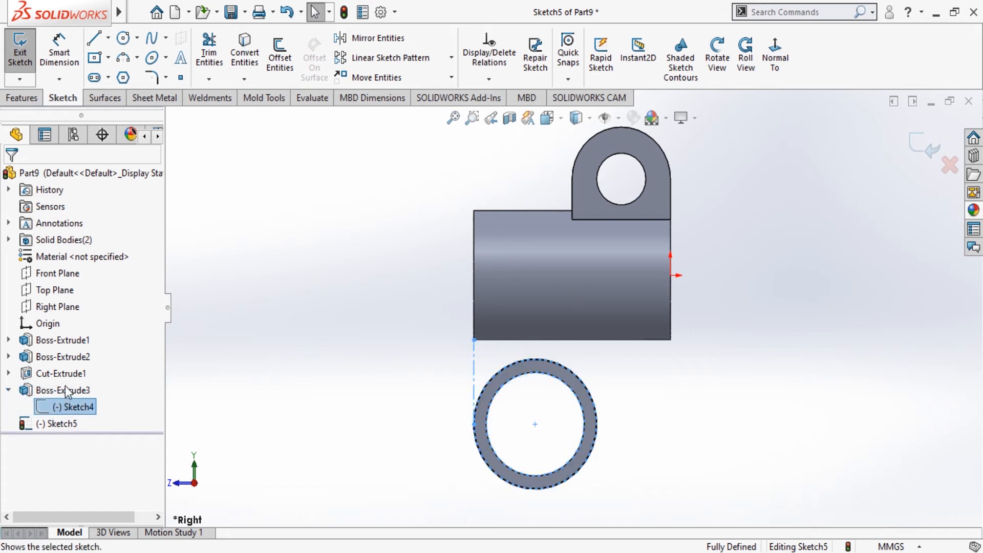
pyautogui.click(224, 395)
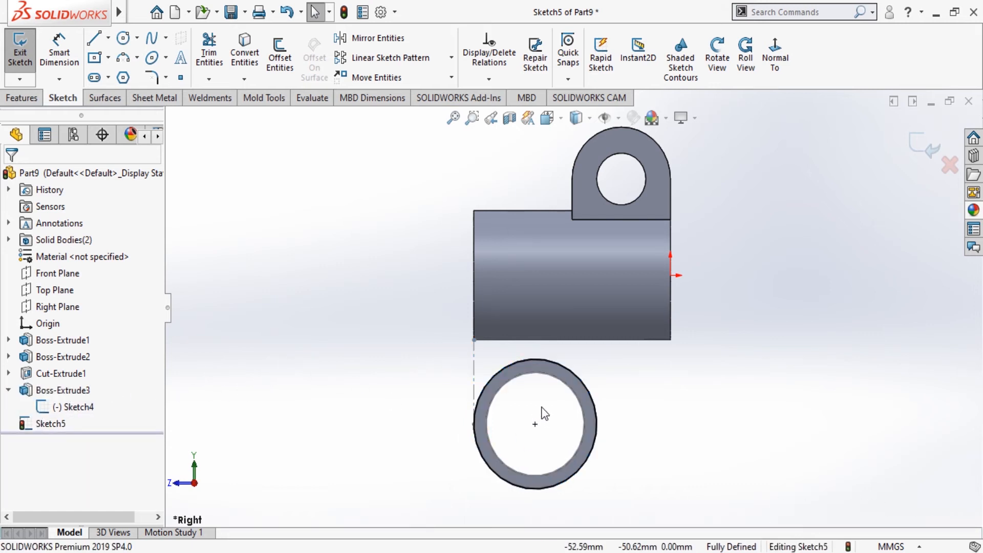
pyautogui.click(43, 391)
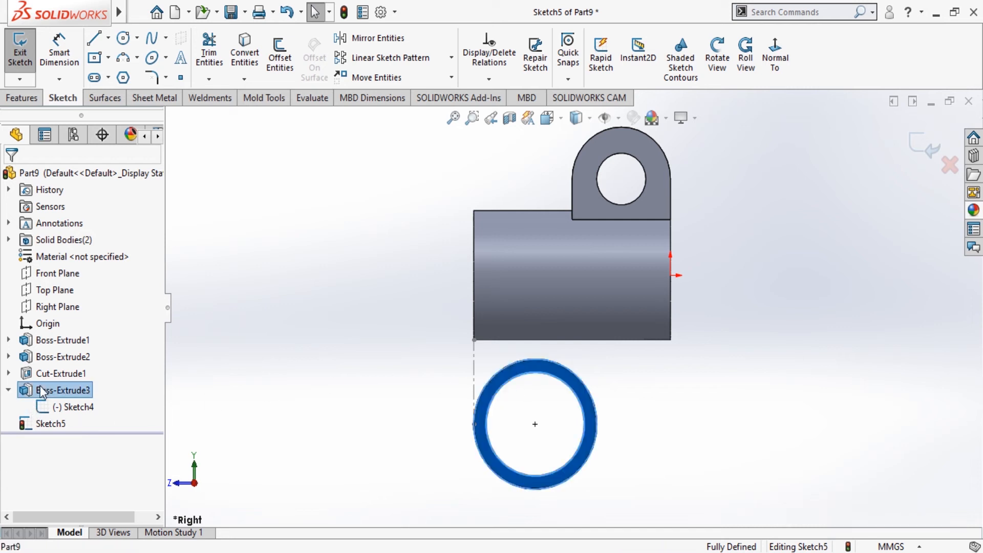
pyautogui.click(69, 407)
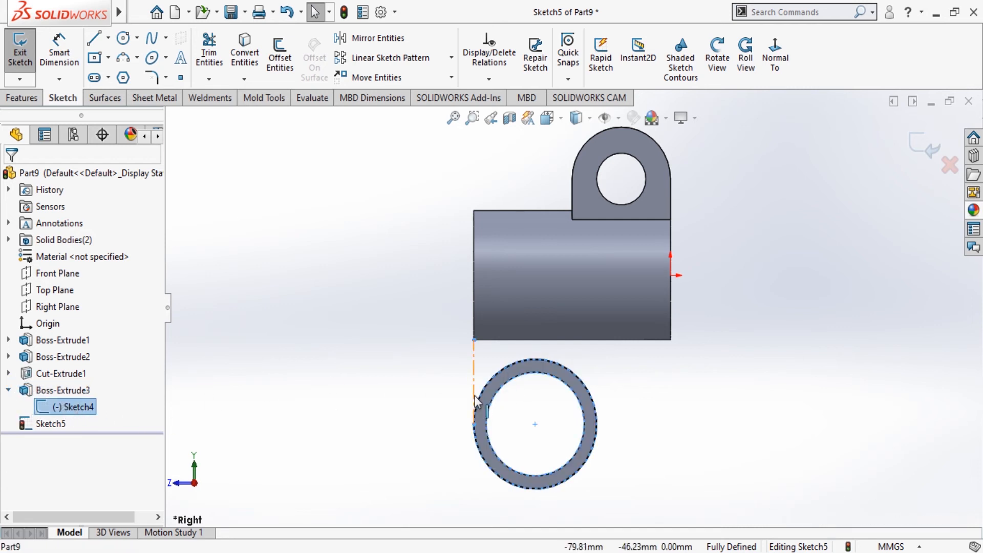
pyautogui.click(211, 417)
pyautogui.click(51, 408)
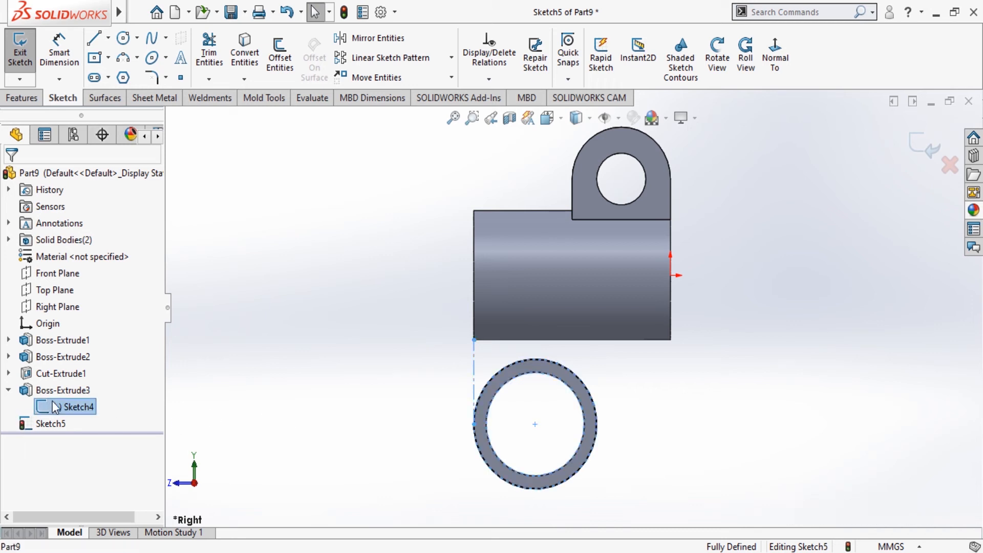
pyautogui.click(180, 369)
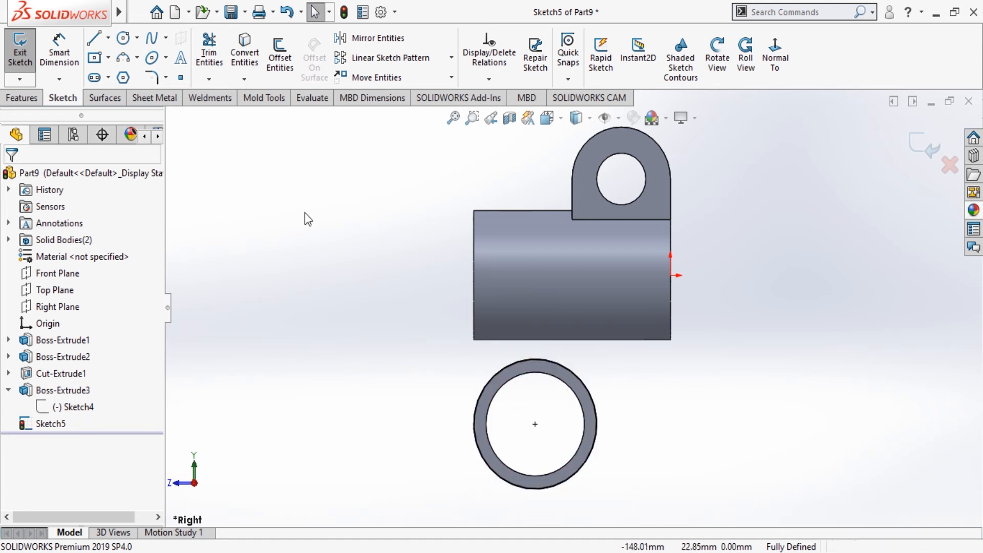
# Step: Add a driven vertical dimension between the origin and the converted circle's center
pyautogui.click(60, 54)
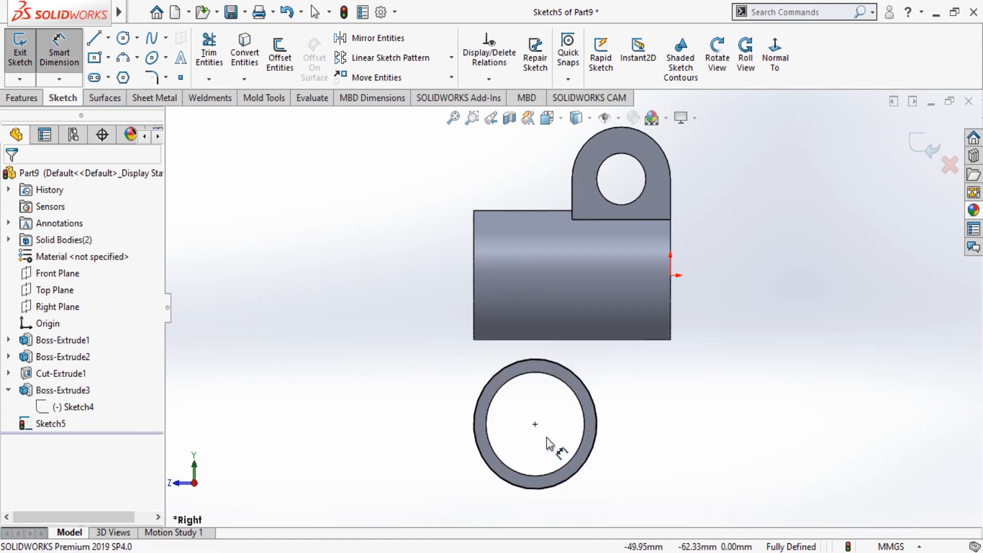
pyautogui.click(671, 275)
pyautogui.click(671, 276)
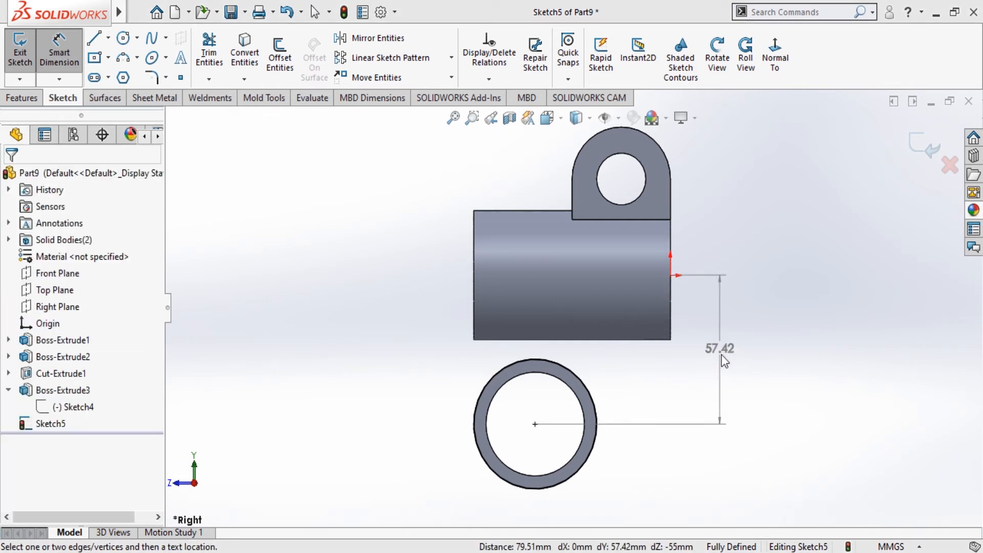
pyautogui.click(548, 424)
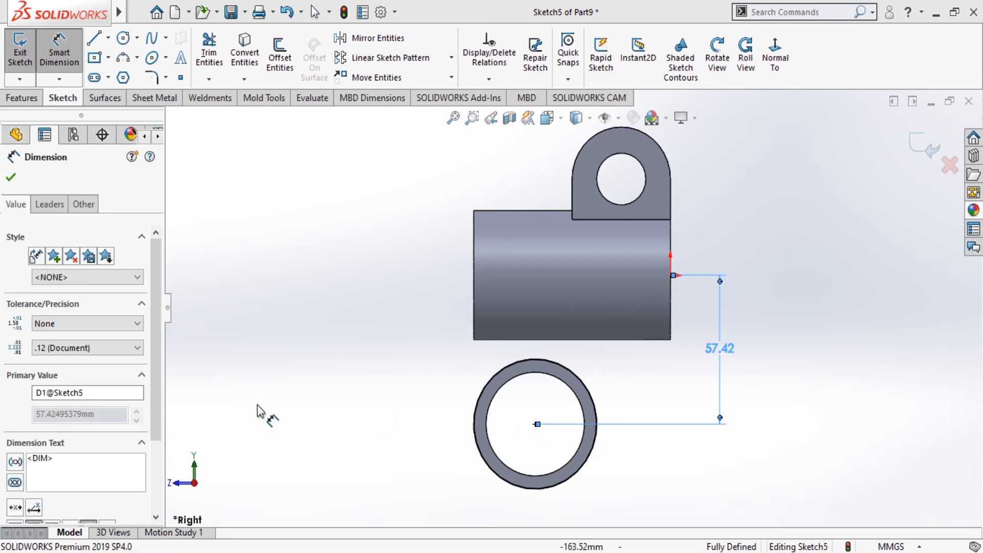
pyautogui.click(11, 177)
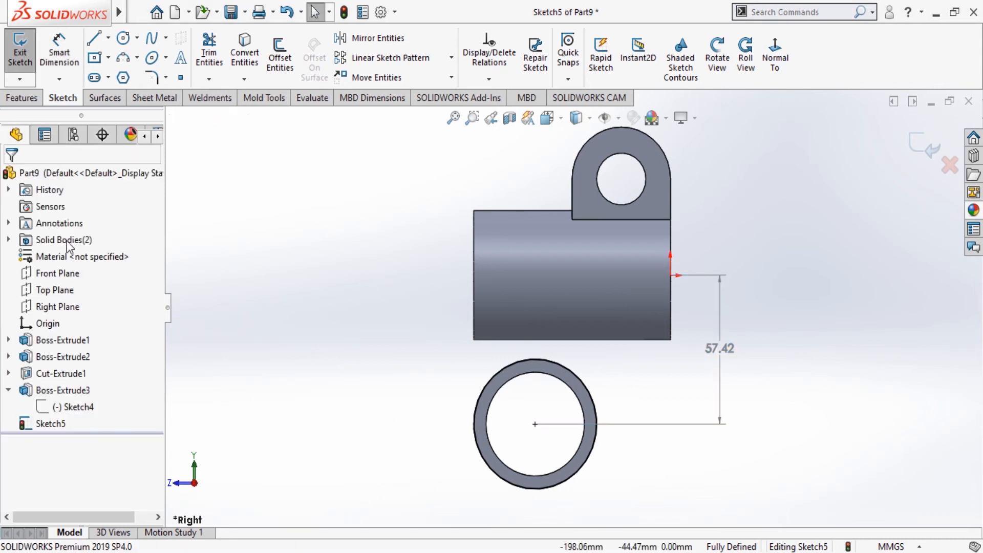
pyautogui.click(48, 391)
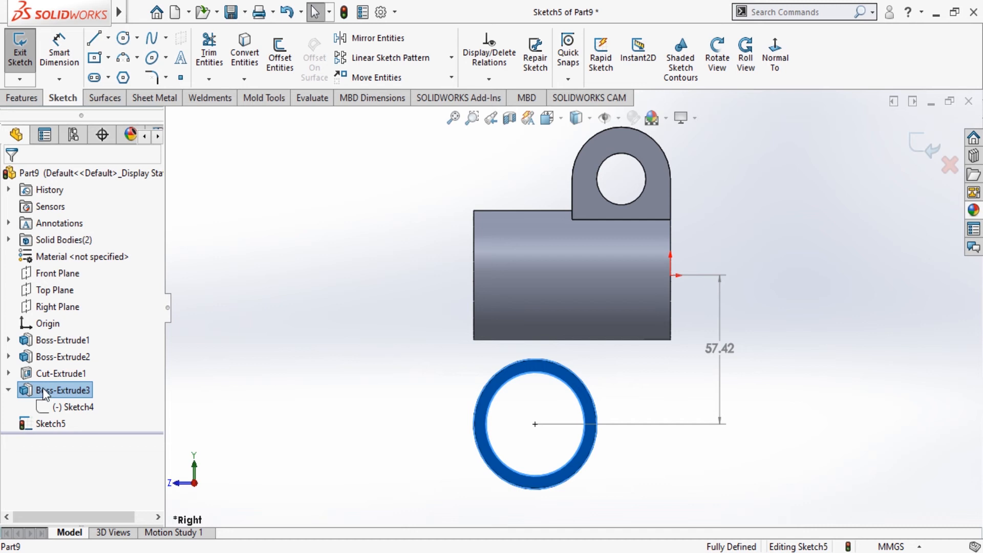
pyautogui.click(31, 375)
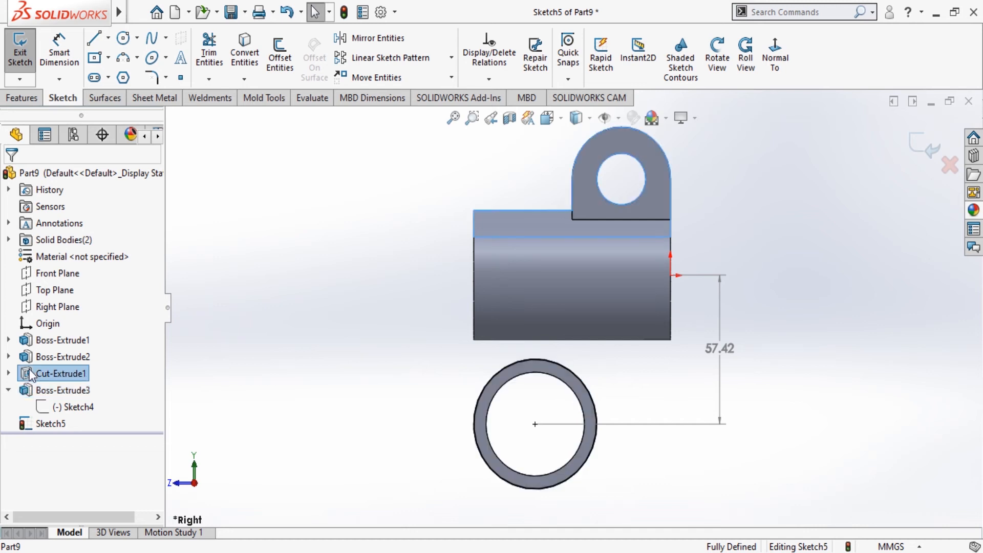
pyautogui.click(8, 391)
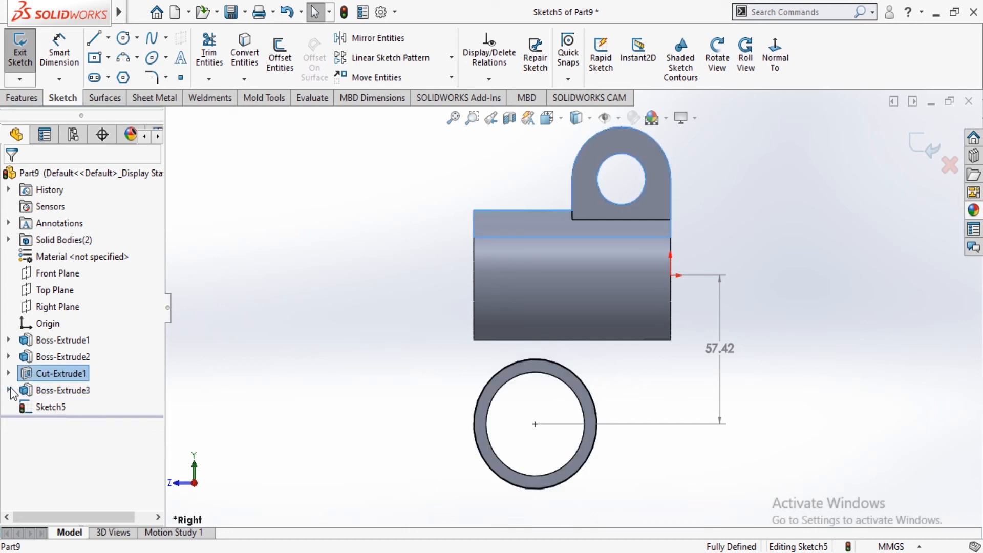
pyautogui.click(9, 391)
pyautogui.click(32, 390)
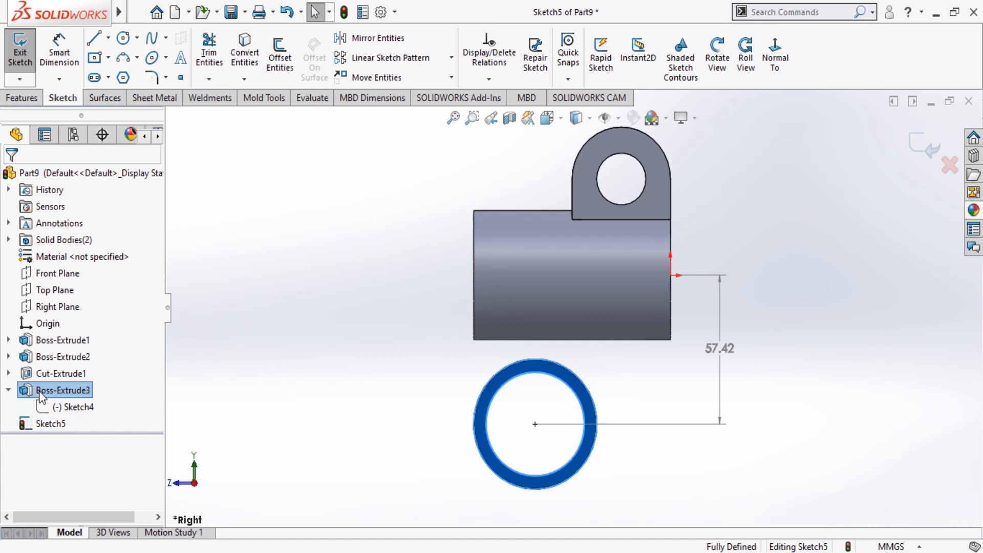
pyautogui.click(214, 323)
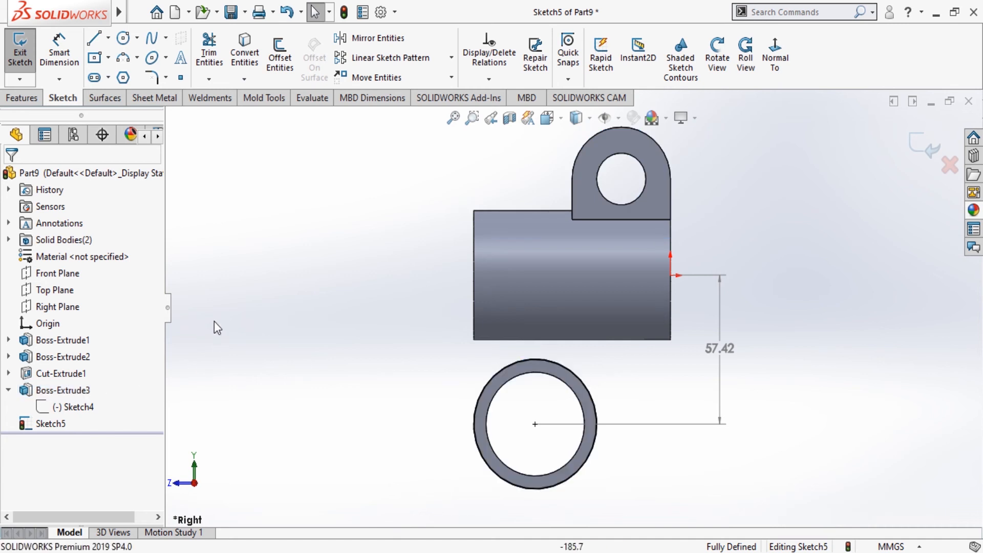
pyautogui.click(36, 377)
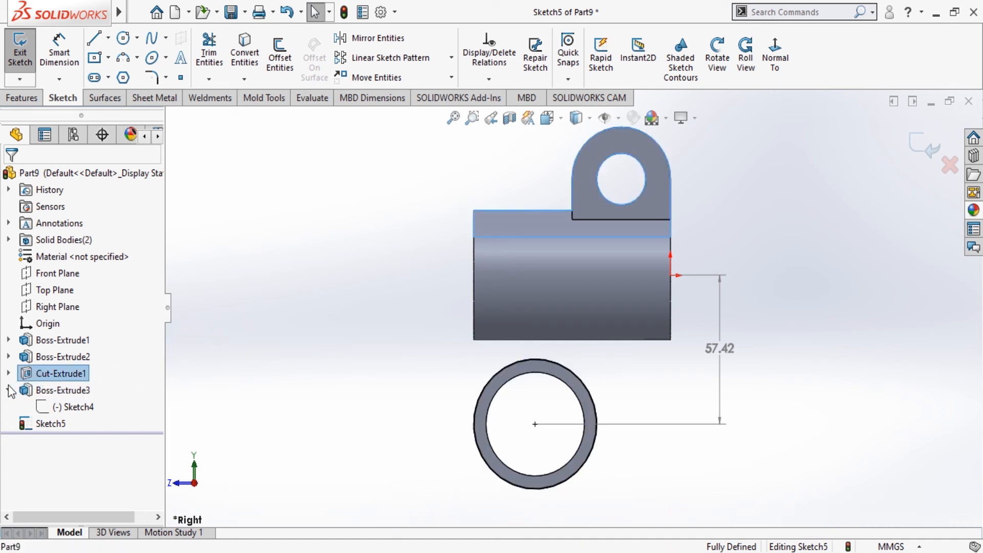
pyautogui.click(9, 390)
pyautogui.click(36, 392)
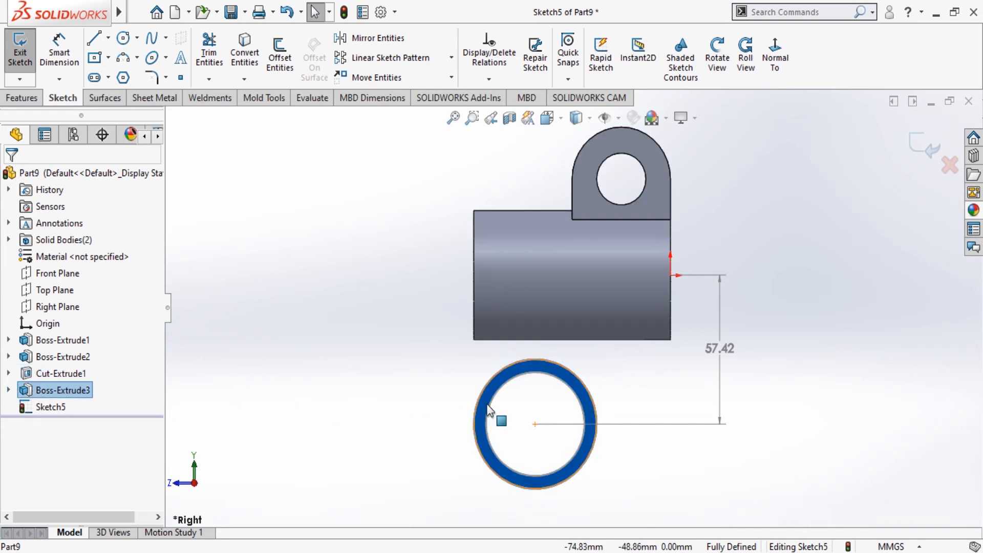
pyautogui.click(462, 422)
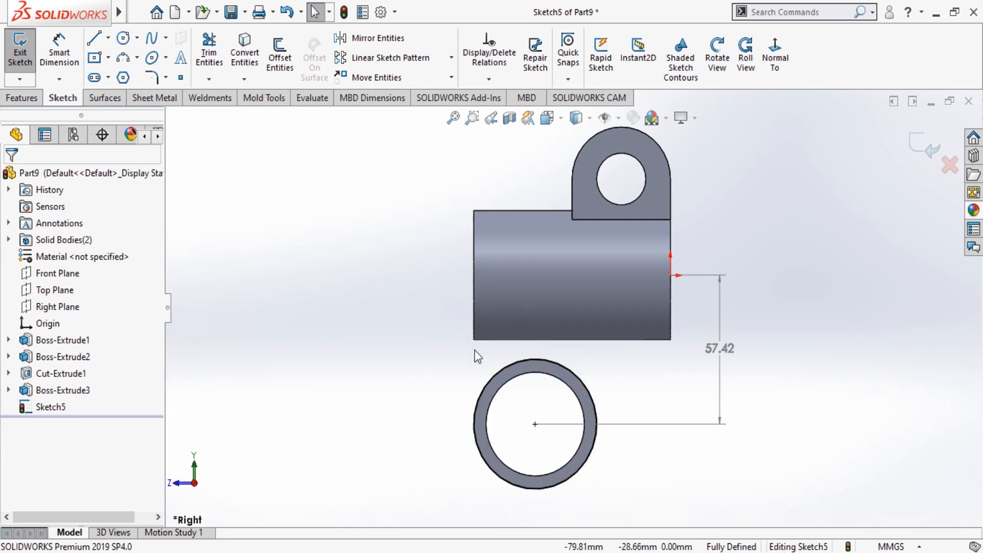
# Step: Sketch a vertical line from the cylinder's lower corner at the end away from the origin down to the ring's outer quadrant
pyautogui.click(94, 38)
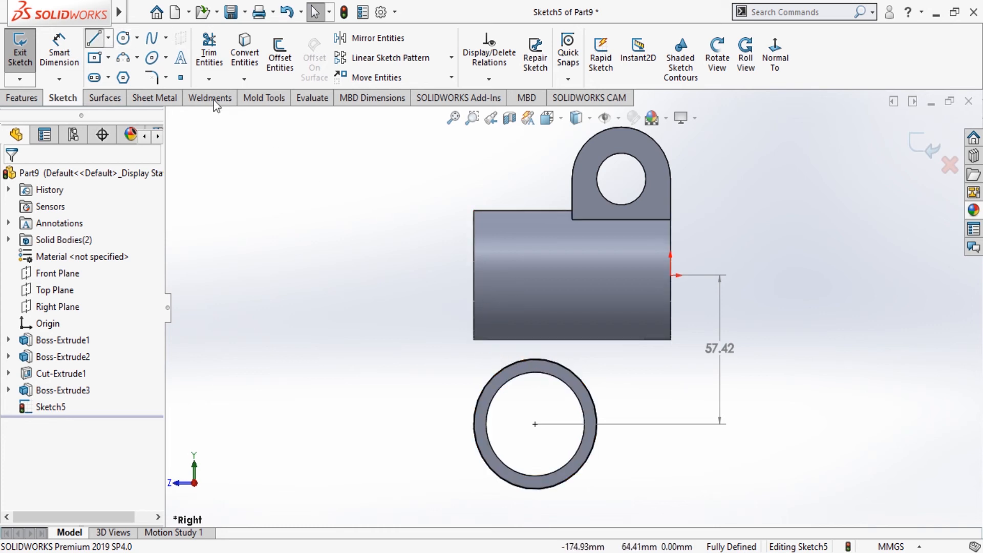
pyautogui.click(474, 340)
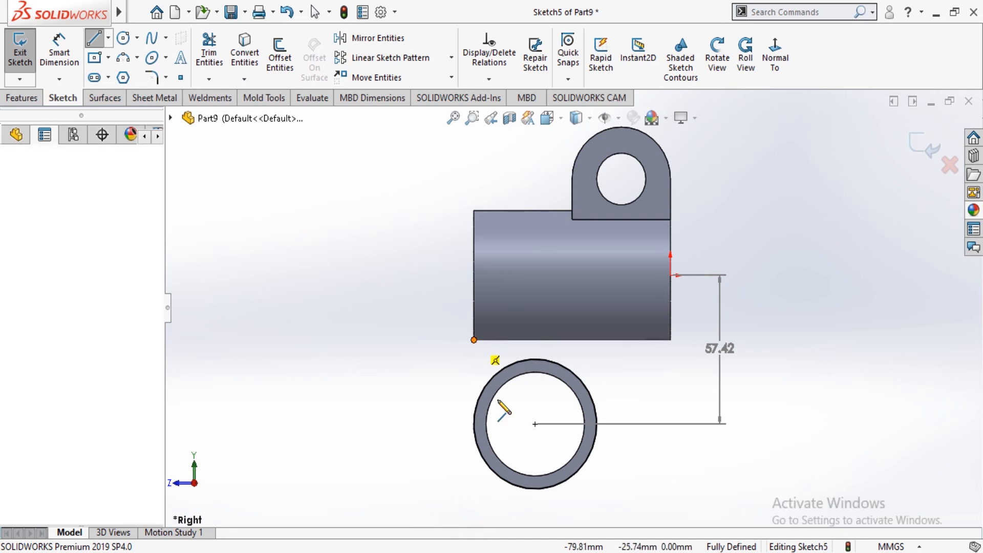
pyautogui.click(474, 424)
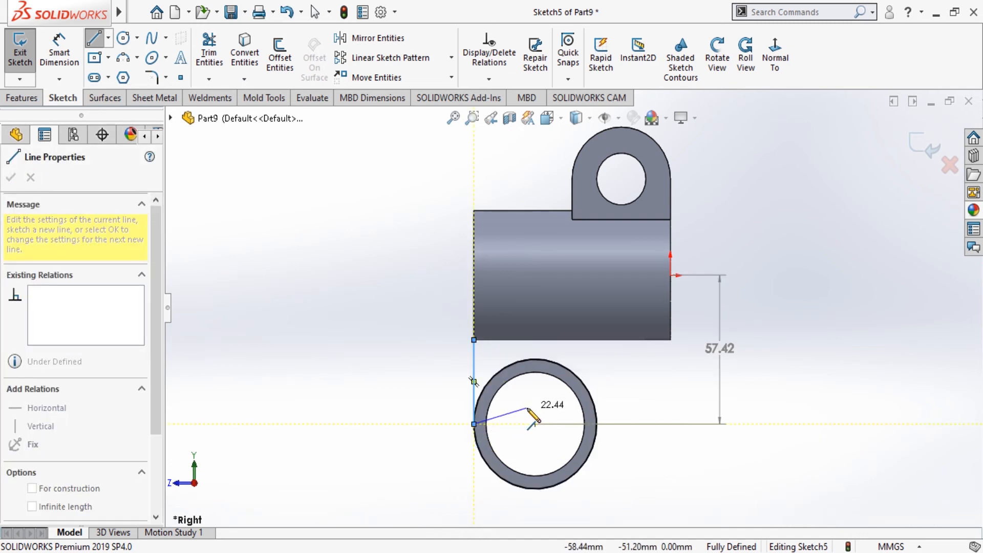
pyautogui.press('Escape')
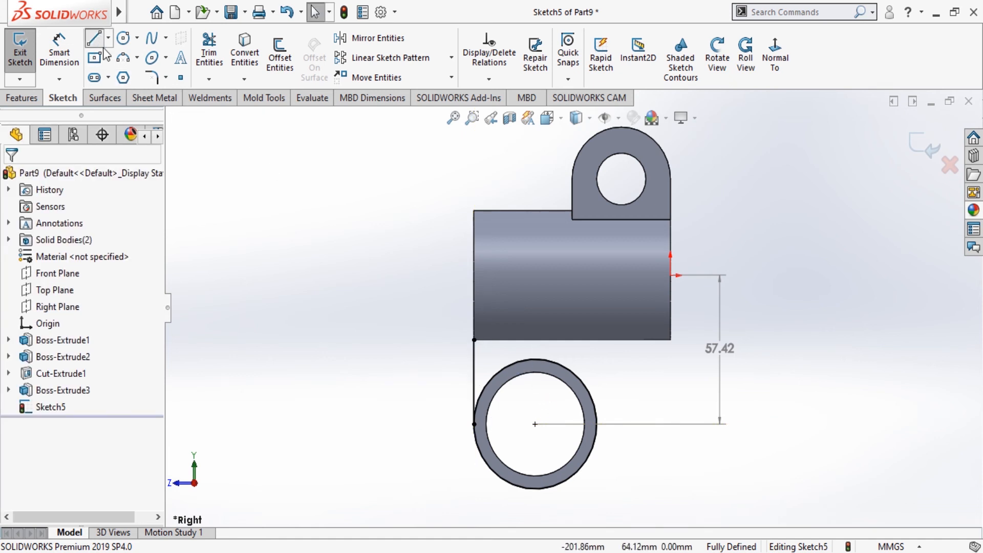
# Step: Sketch a vertical line up from the ring's opposite outer quadrant, followed by a horizontal line across to the first vertical line
pyautogui.click(93, 38)
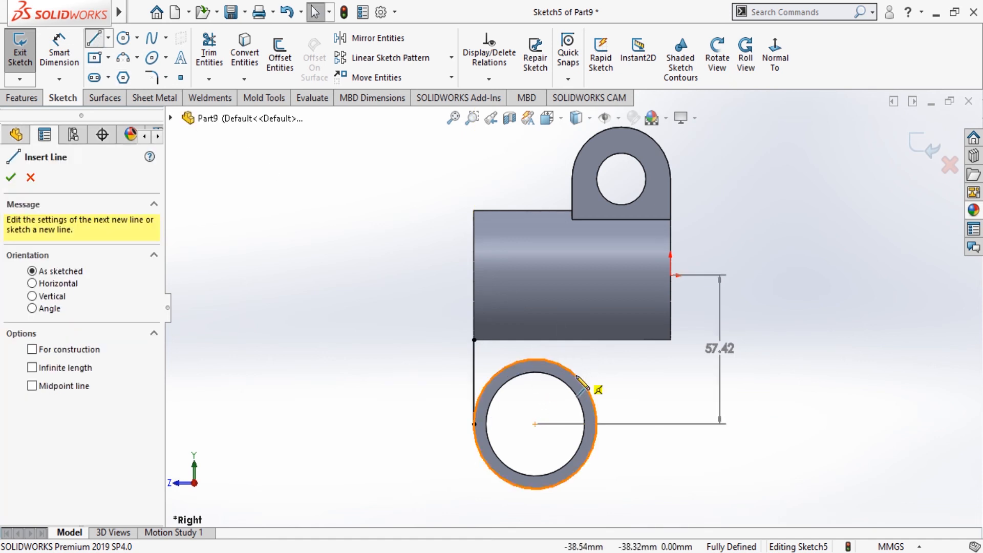
pyautogui.click(598, 424)
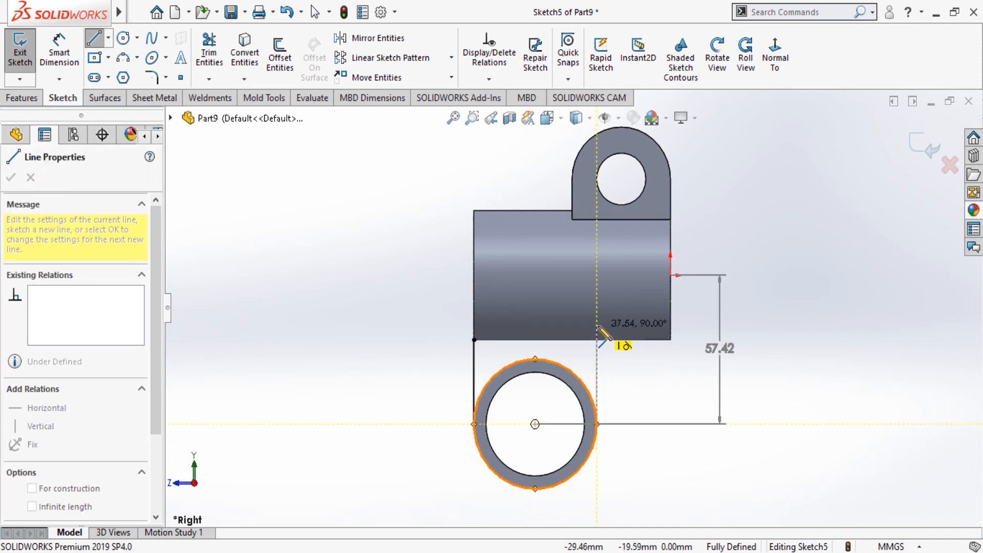
pyautogui.click(597, 323)
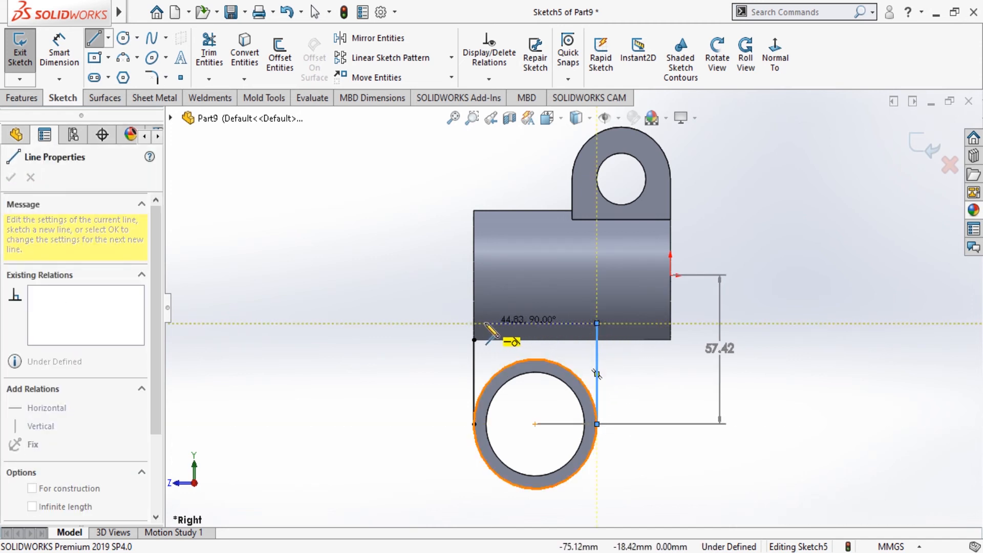
pyautogui.click(473, 323)
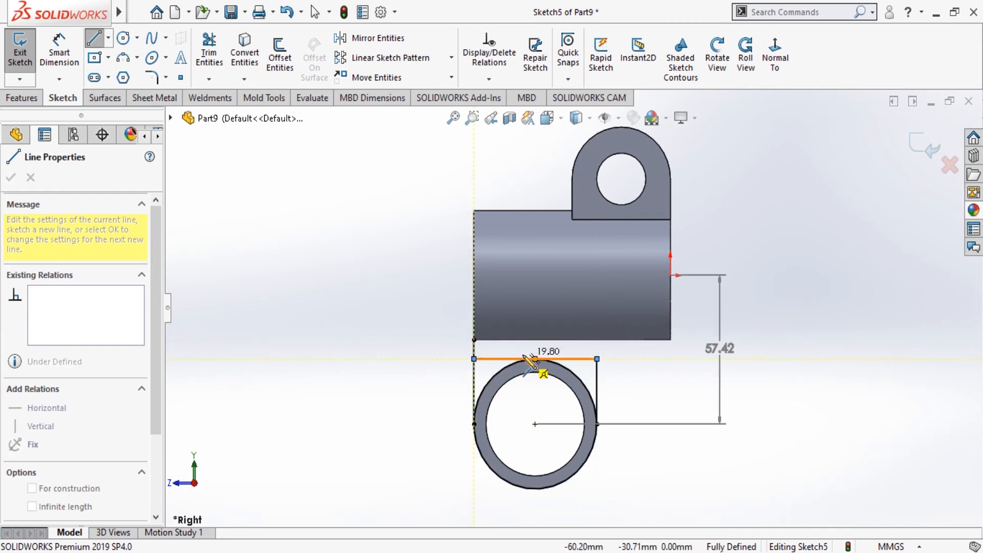
pyautogui.press('Escape')
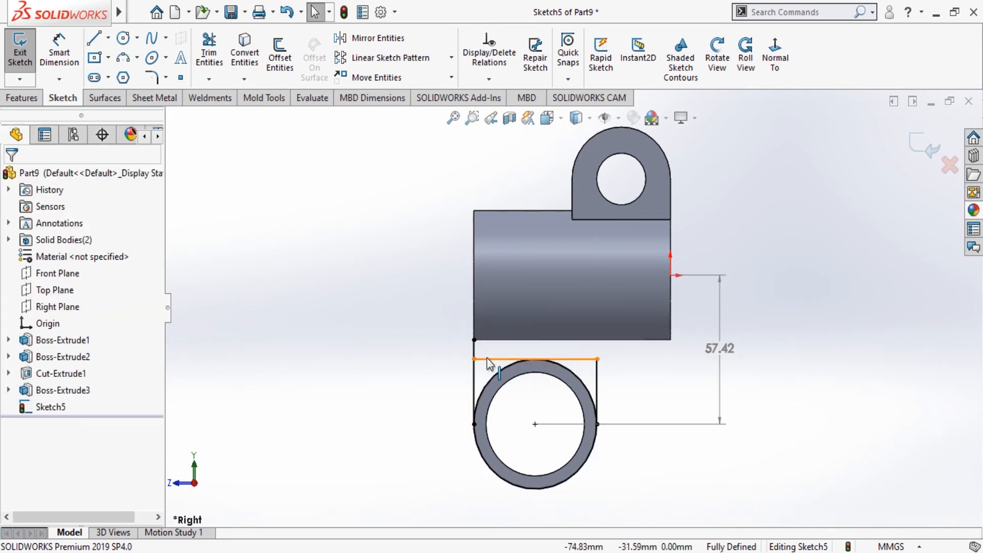
# Step: Delete the horizontal line and stretch the open vertical line up into the cylinder, to about 40 mm above the ring's center
pyautogui.click(543, 358)
pyautogui.press('Delete')
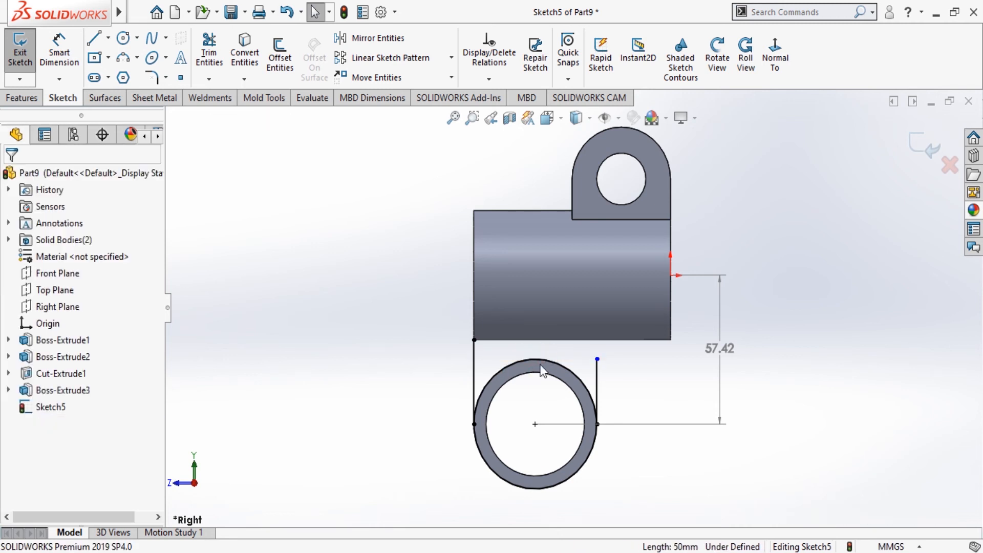
pyautogui.moveTo(597, 359); pyautogui.dragTo(596, 322)
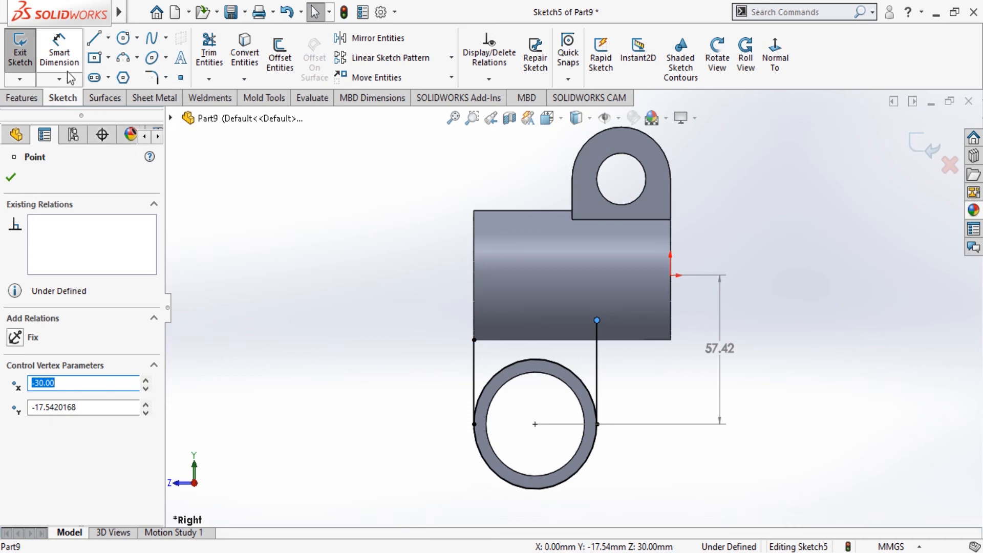
pyautogui.click(11, 177)
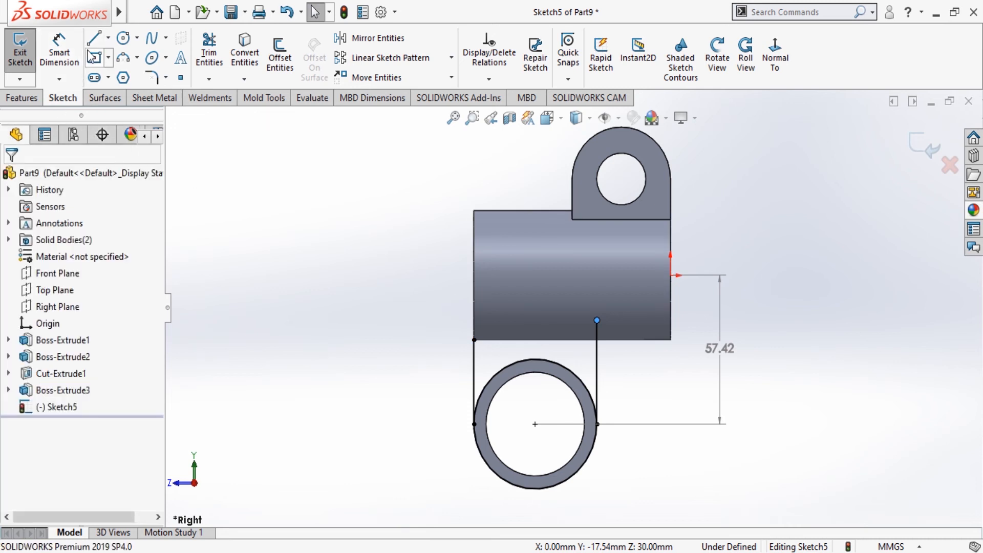
# Step: Close the web profile with a 50 mm horizontal line to the cylinder's end edge and a short vertical line down to its lower corner
pyautogui.click(94, 37)
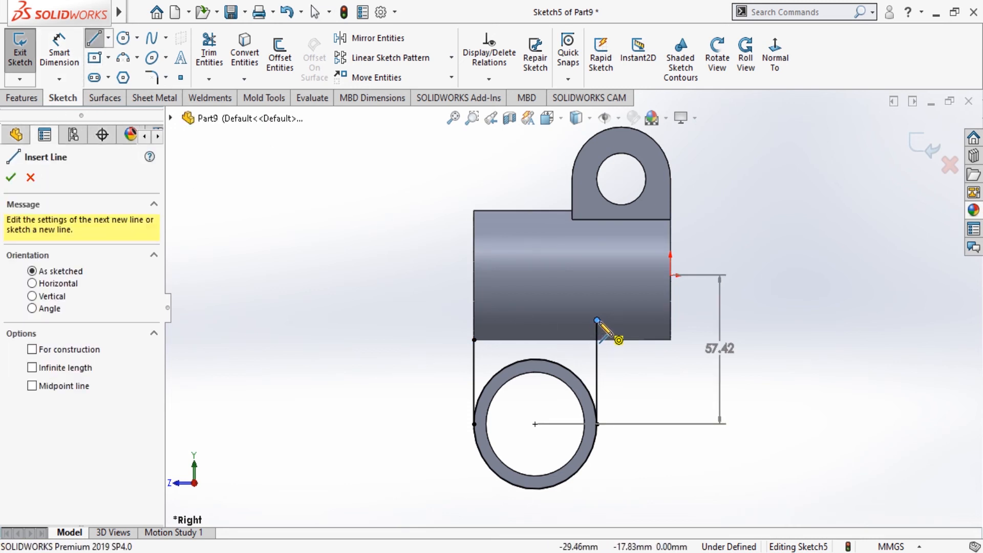
pyautogui.click(597, 321)
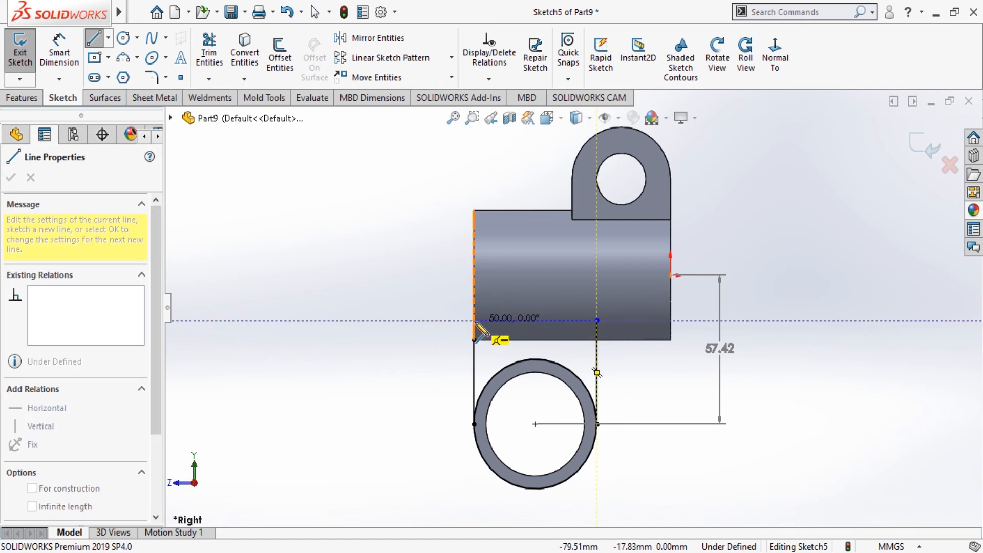
pyautogui.click(473, 321)
pyautogui.click(473, 340)
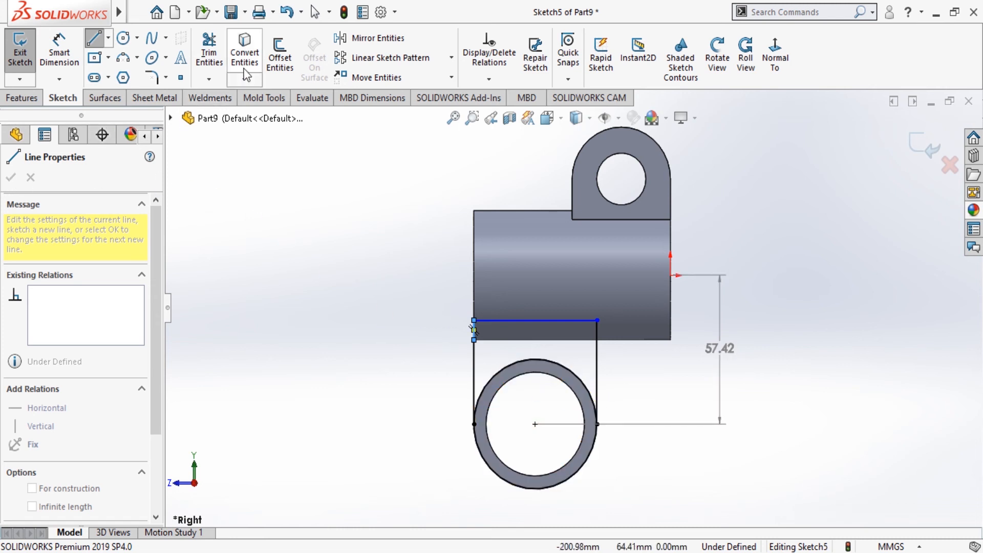
pyautogui.click(209, 54)
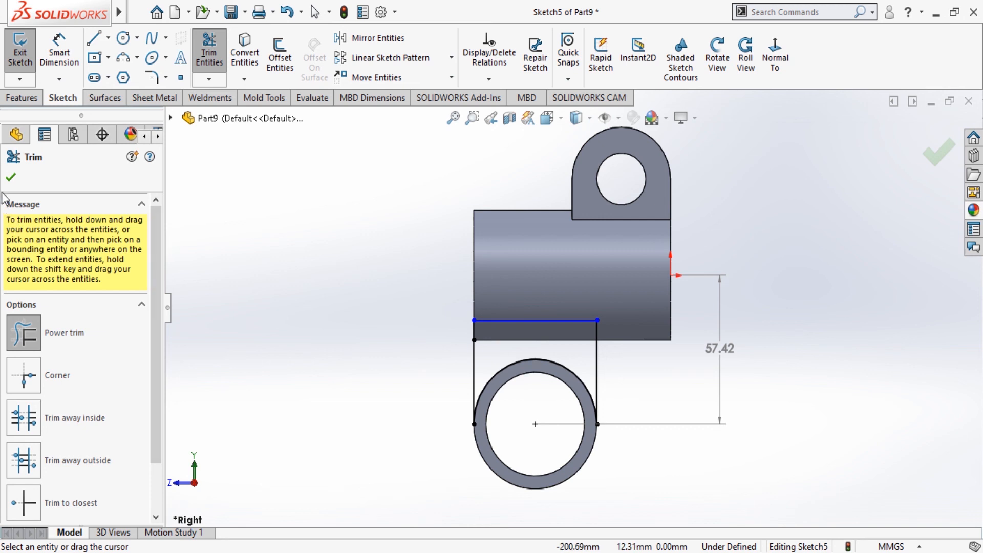
pyautogui.click(11, 178)
# Step: Dimension the height of the profile's upper horizontal line above the ring's center and set it to 40 mm
pyautogui.click(59, 51)
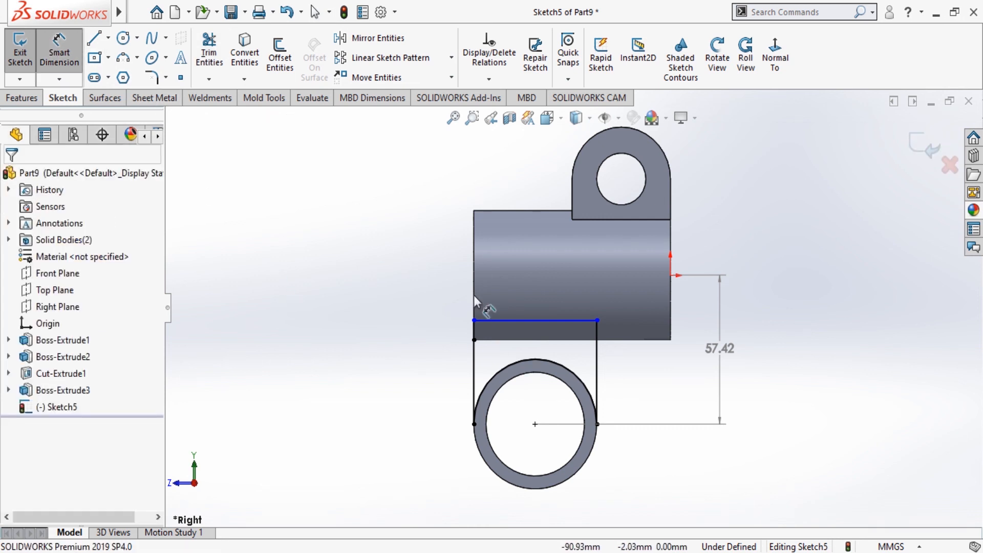
pyautogui.click(574, 323)
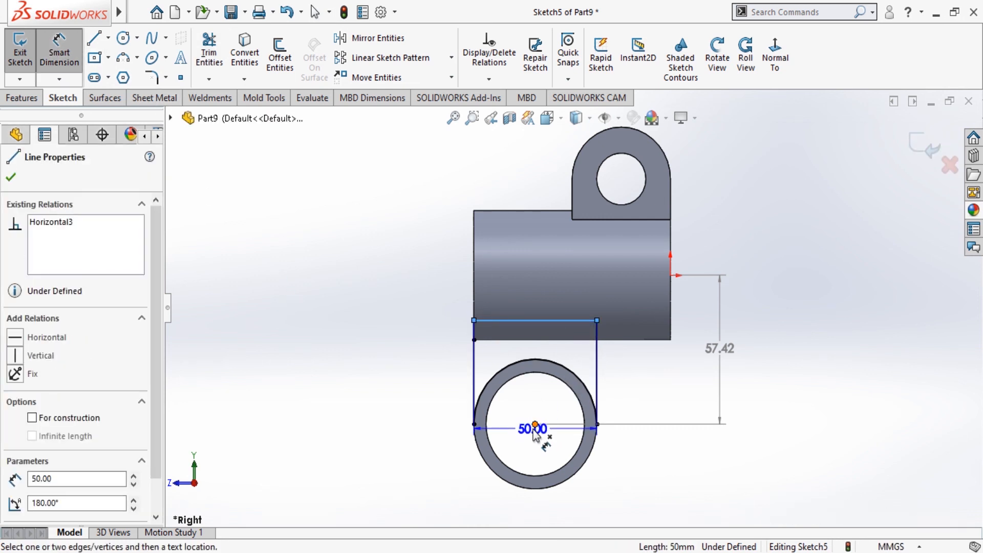
pyautogui.click(535, 424)
pyautogui.click(657, 401)
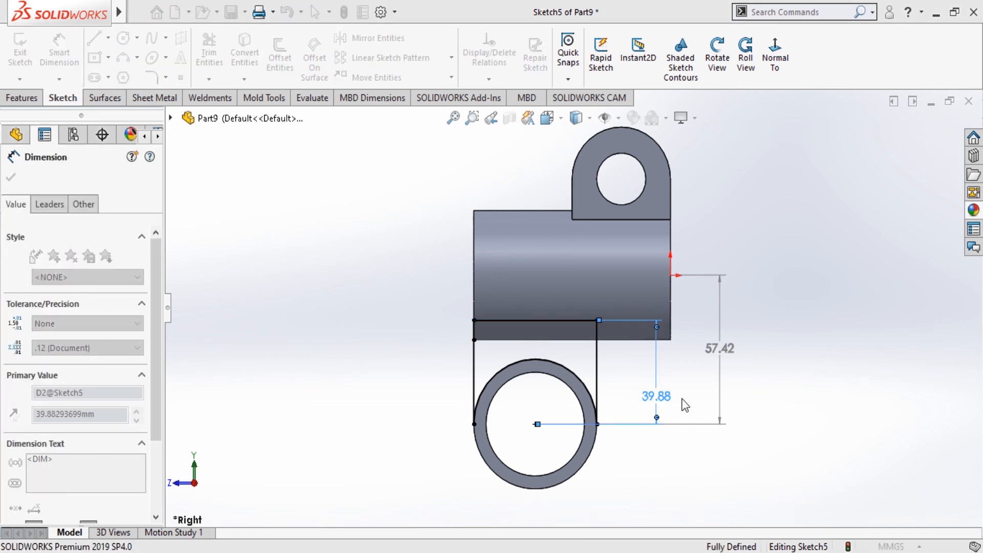
pyautogui.write('40')
pyautogui.press('Return')
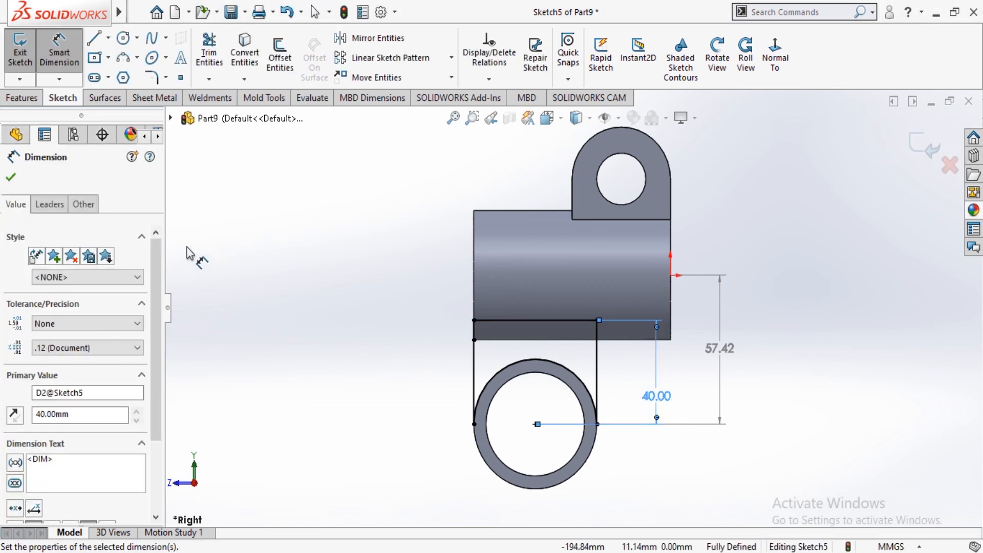
pyautogui.click(11, 178)
# Step: Extrude the web profile 20 mm with the Mid Plane end condition, merging it with the cylinder and ring
pyautogui.click(40, 100)
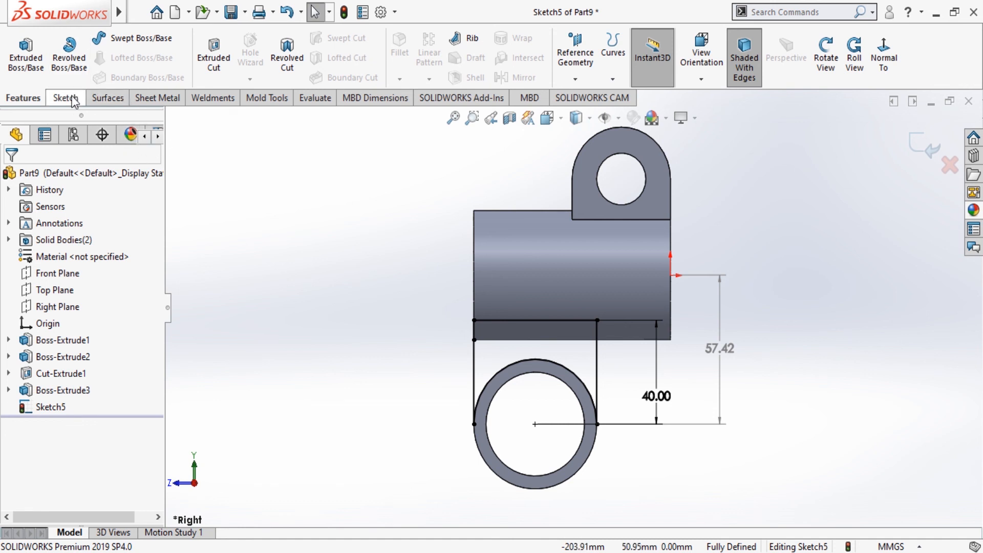
pyautogui.click(33, 57)
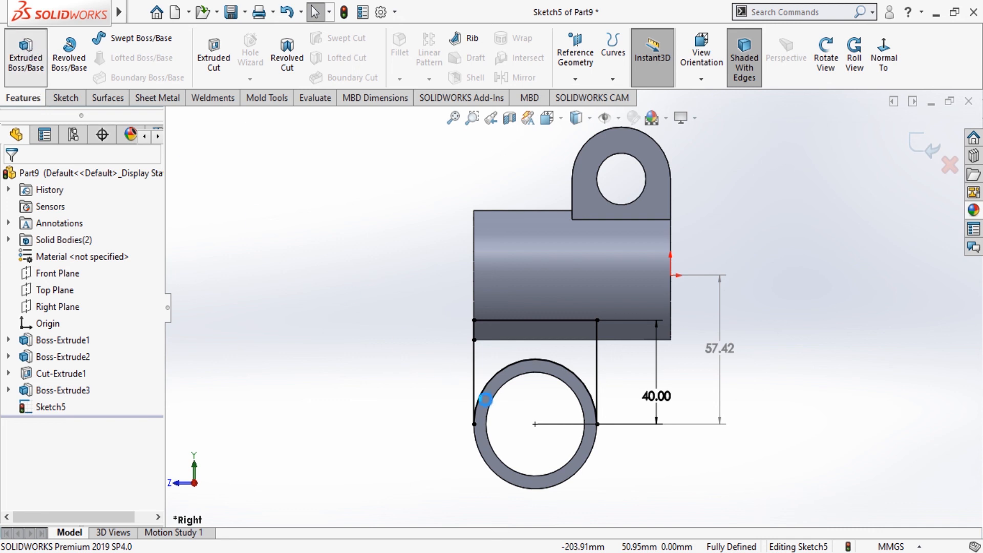
pyautogui.click(835, 58)
pyautogui.moveTo(766, 272); pyautogui.dragTo(809, 314)
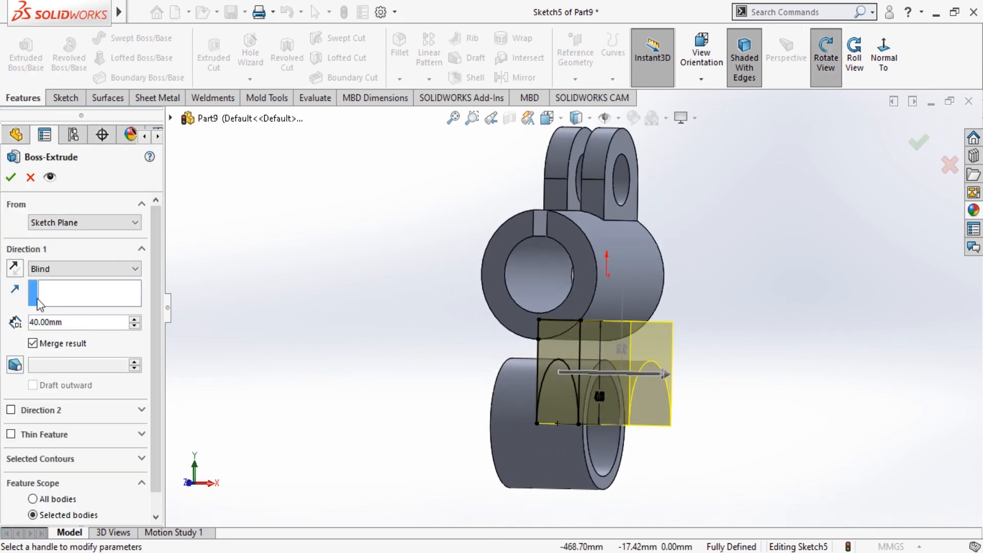
pyautogui.click(60, 339)
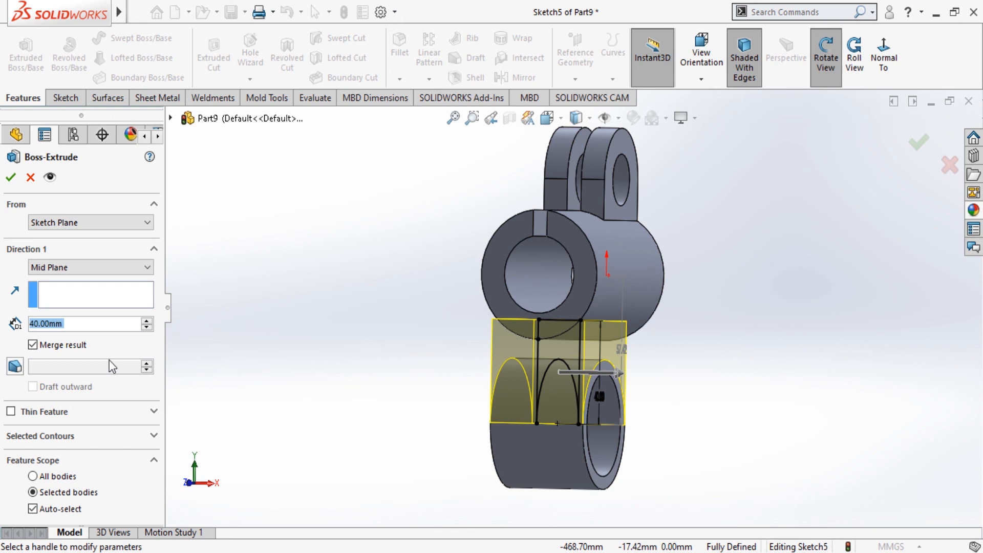
pyautogui.write('20')
pyautogui.press('Return')
pyautogui.click(13, 177)
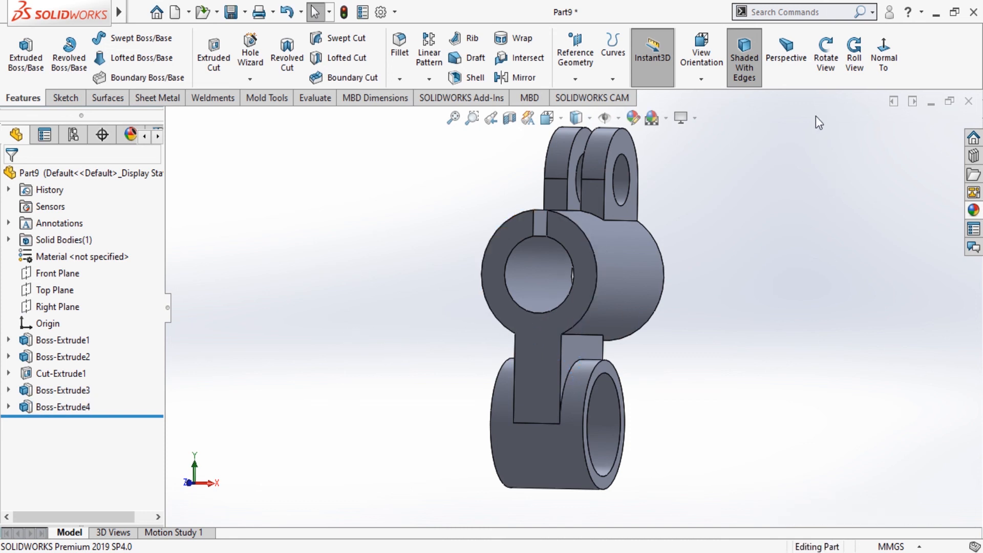
pyautogui.click(826, 57)
pyautogui.moveTo(788, 307); pyautogui.dragTo(688, 244)
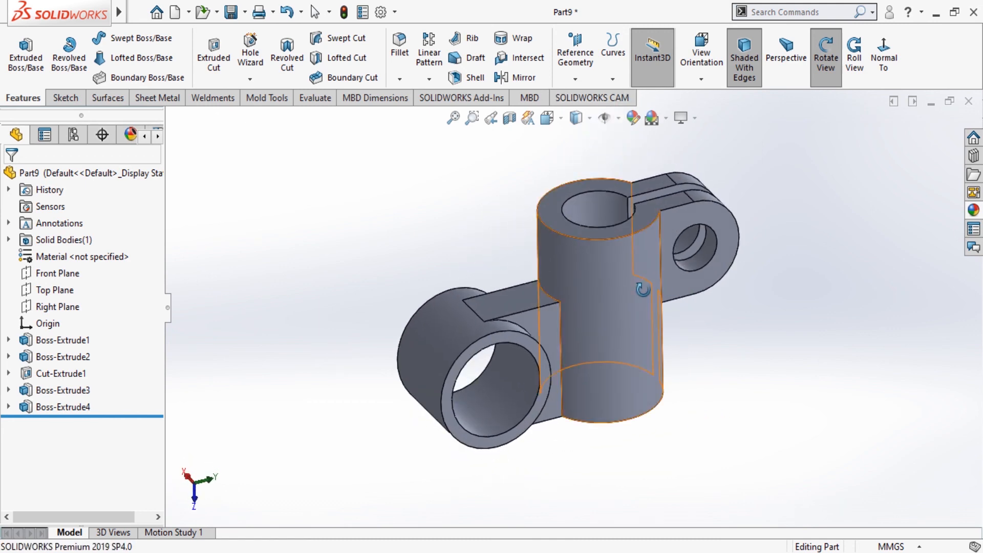
pyautogui.click(55, 307)
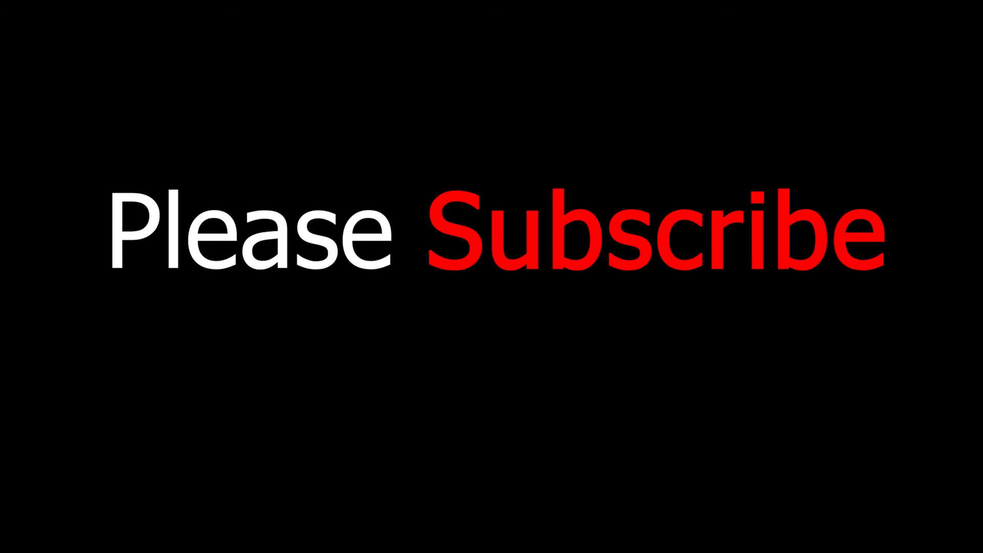